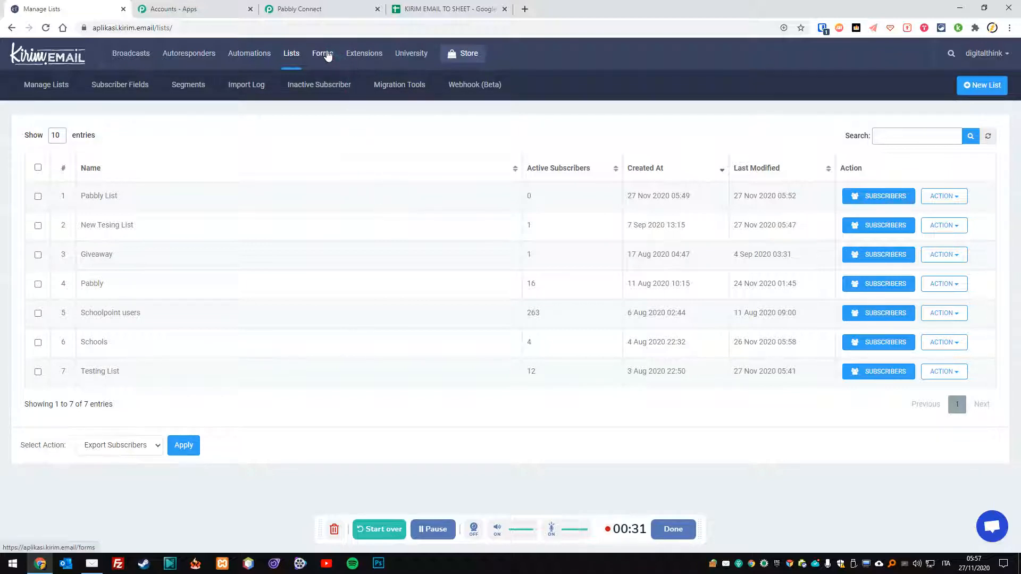
Open Kirim.Email's Forms list and show the ACTION menu for Test Sheet Form.
left_click(346, 87)
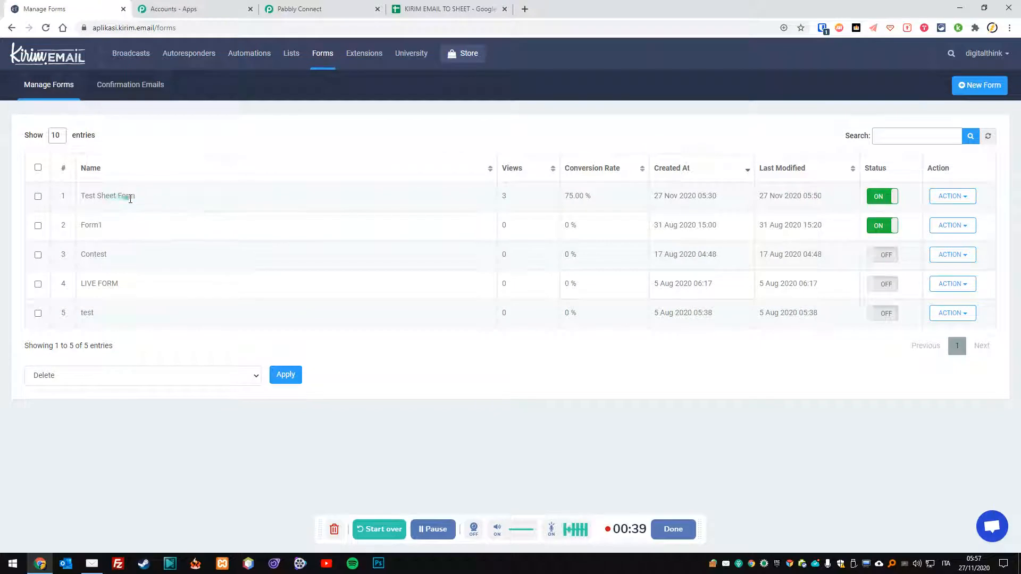
left_click(950, 196)
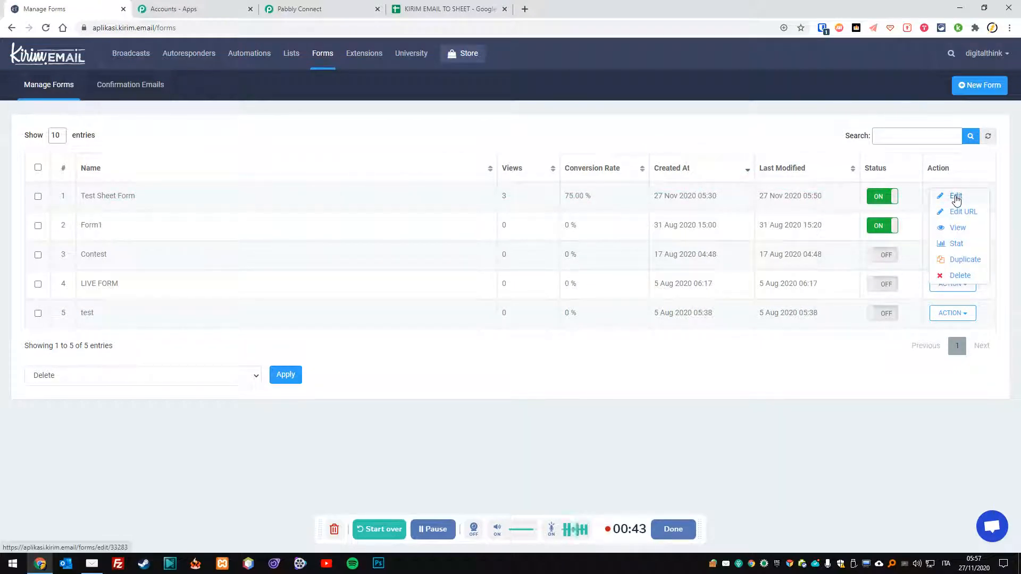
left_click(955, 197)
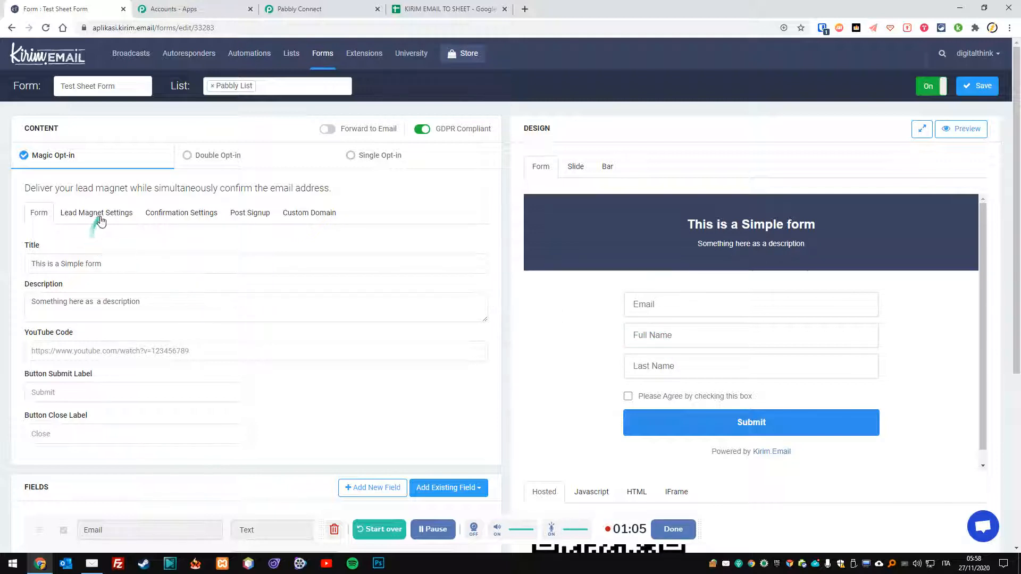
scroll(260, 401, "down", 5)
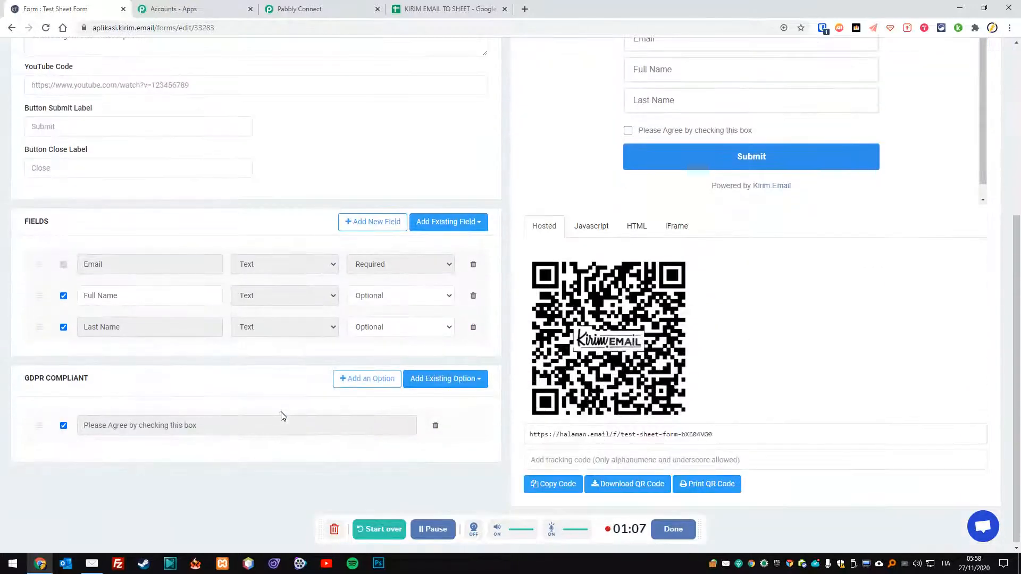
scroll(282, 416, "up", 5)
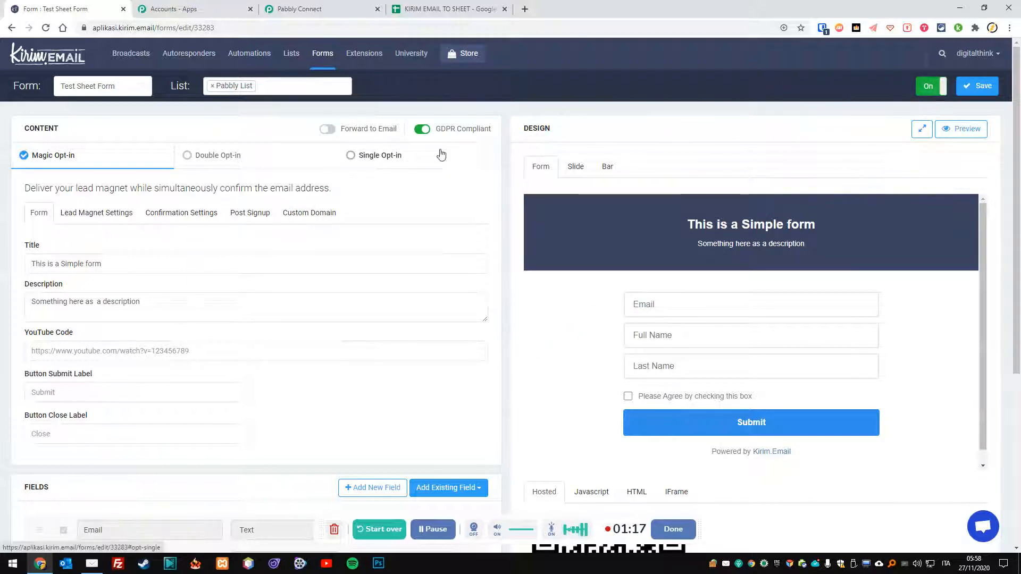
left_click(319, 57)
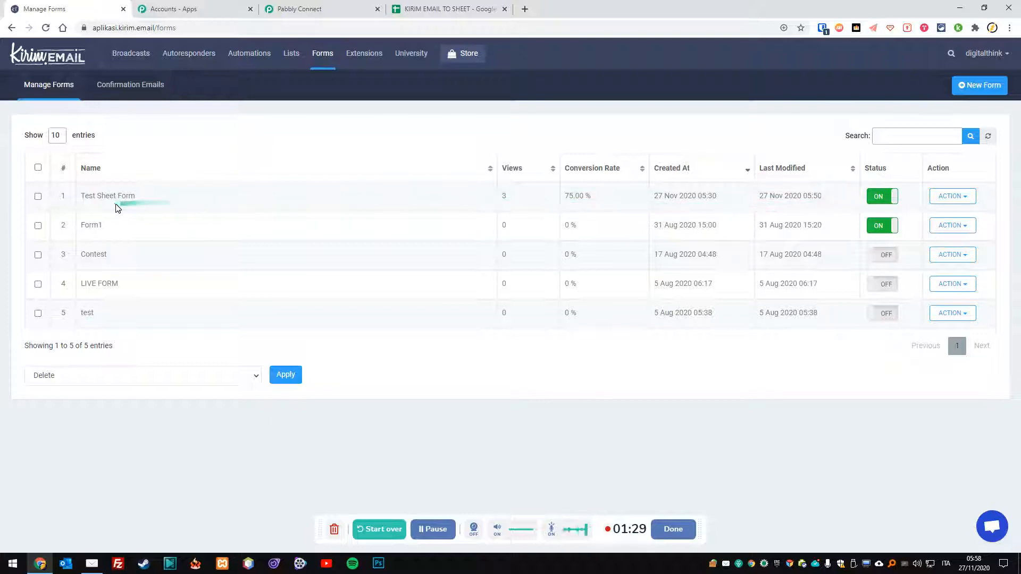
View Test Sheet Form's live signup page in its own tab, then return to Manage Forms.
left_click(968, 197)
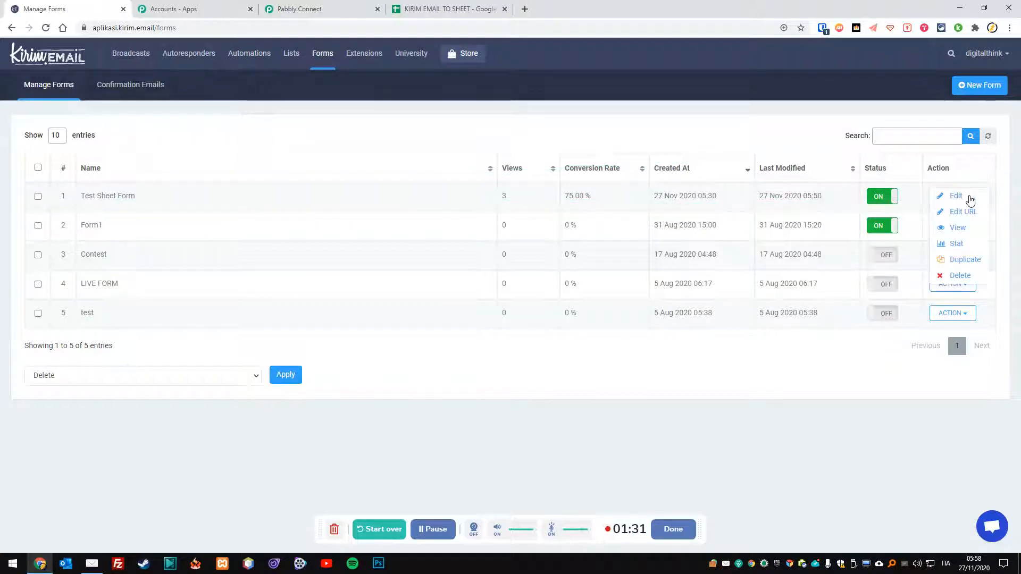
left_click(964, 232)
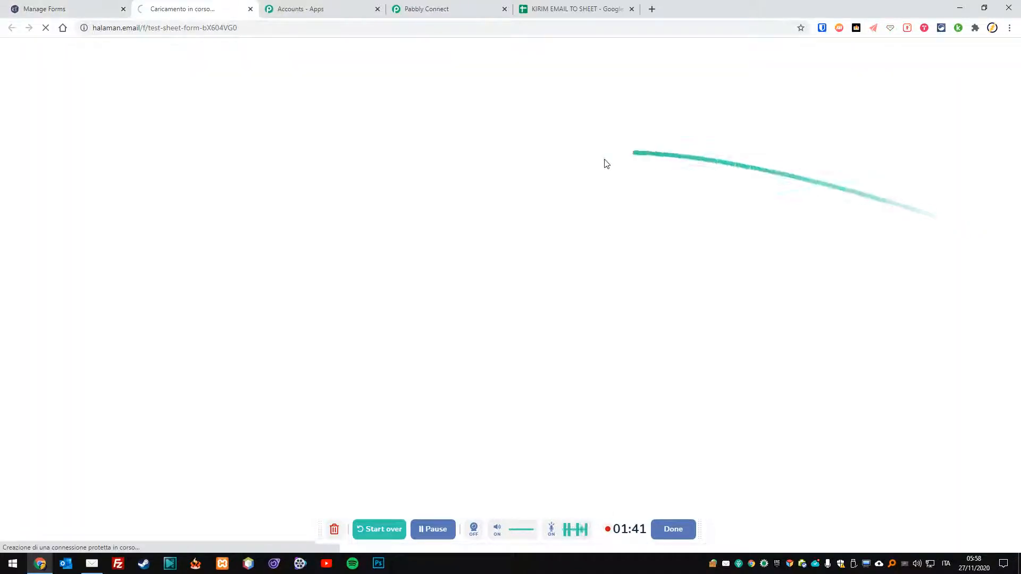
left_click_drag(182, 13, 425, 9)
left_click(81, 5)
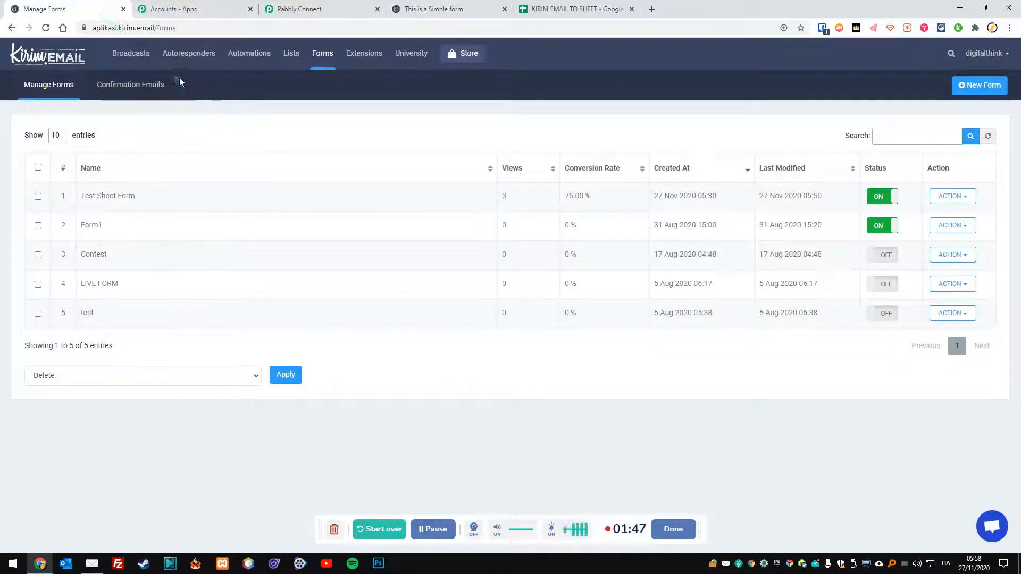
Open the Pabbly List webhook under Lists > Webhook (Beta) for editing, then switch tabs.
left_click(291, 60)
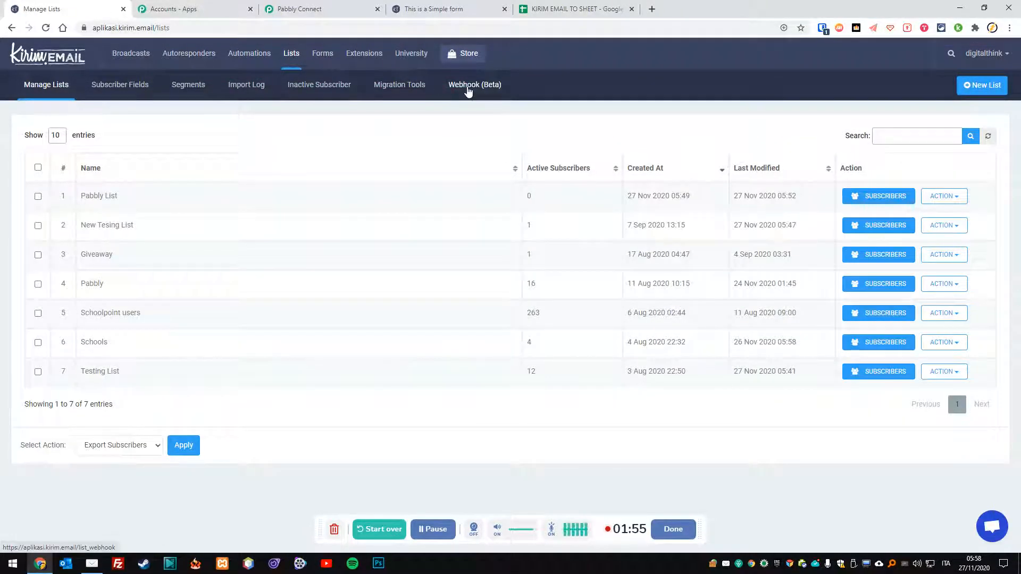
left_click(468, 89)
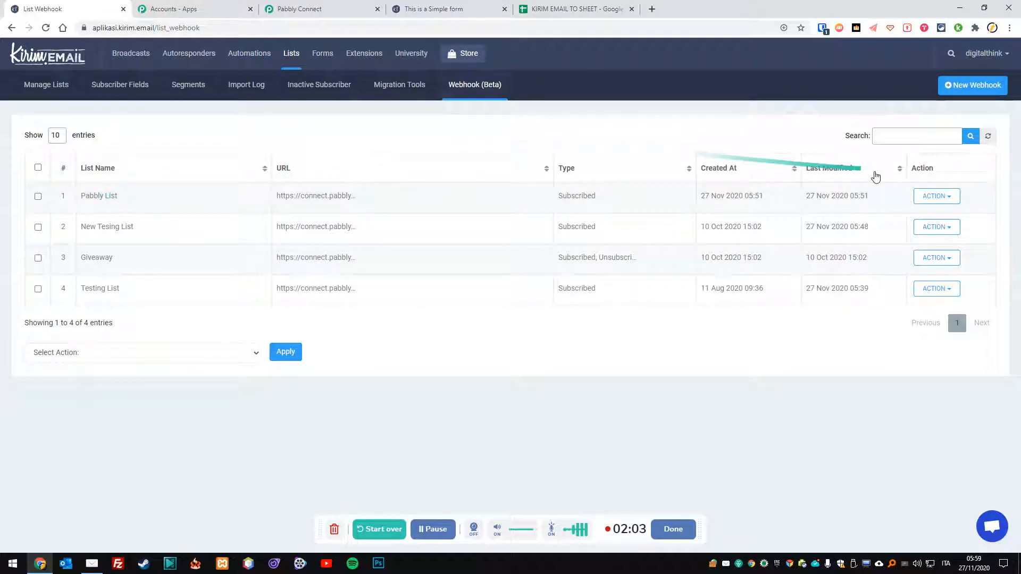
left_click(937, 195)
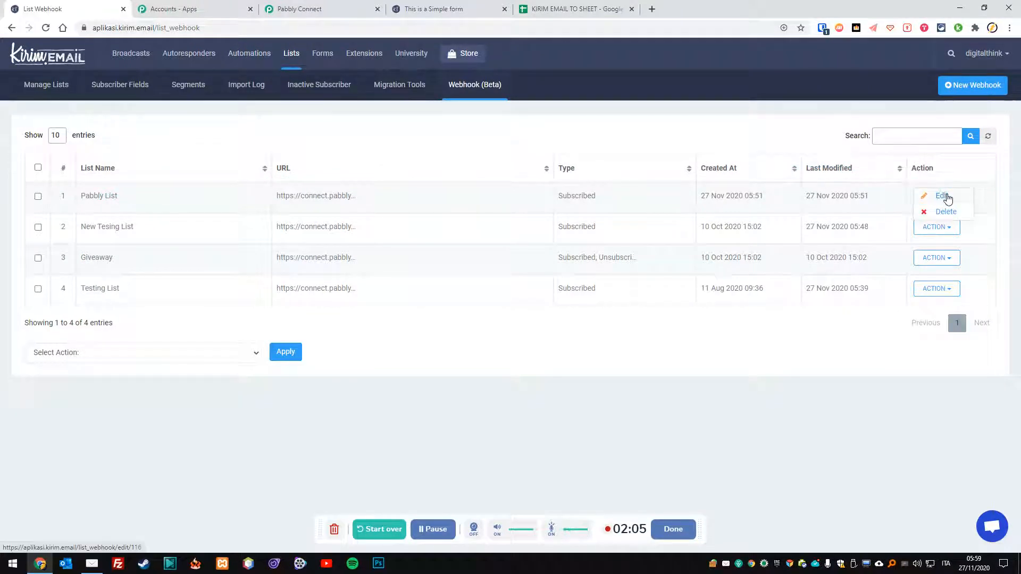
left_click(945, 197)
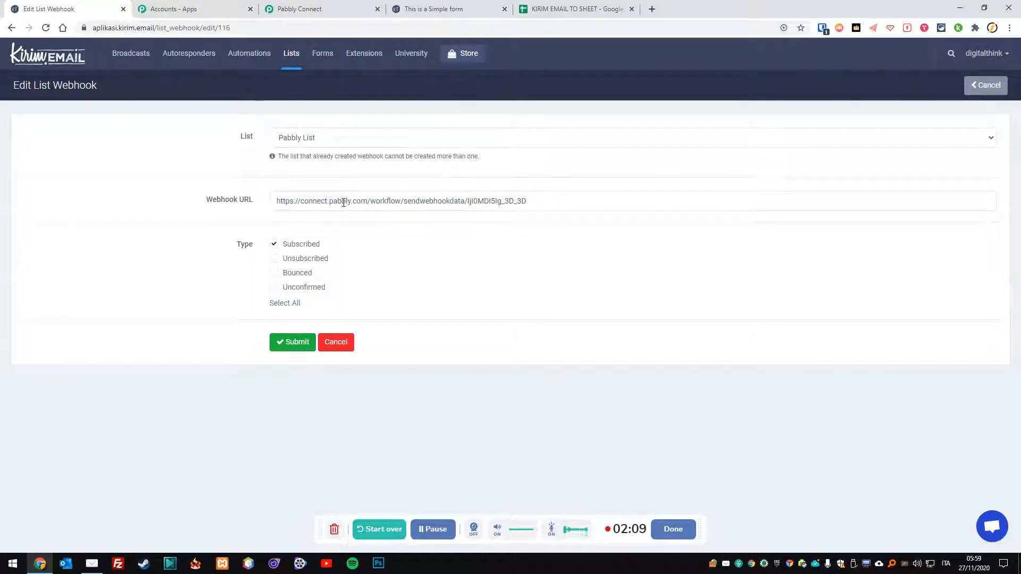
left_click(532, 9)
Compare the Pabbly New Subscriber trigger's Webhook URL with the Kirim.Email webhook's URL.
left_click(462, 9)
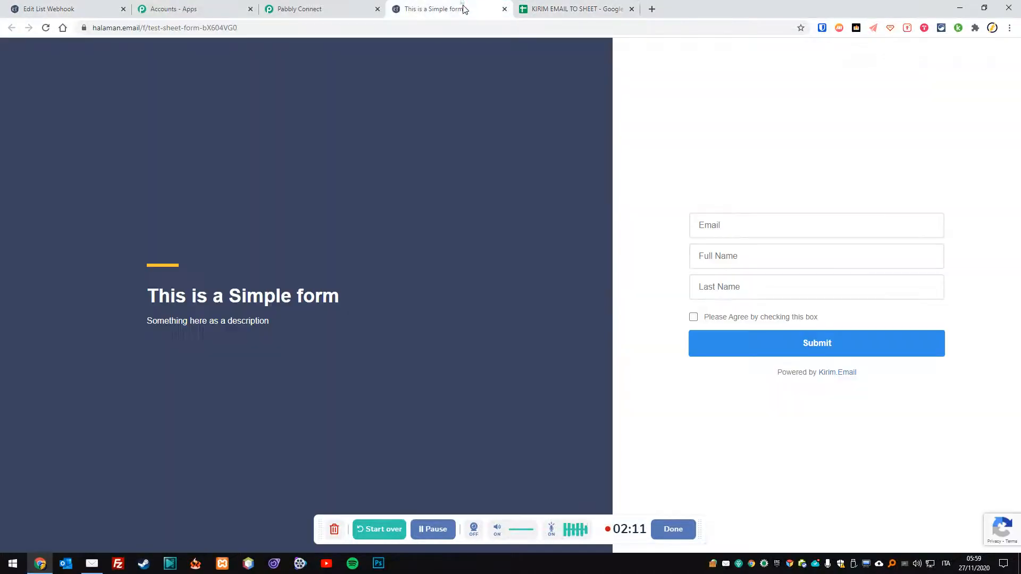
left_click(319, 9)
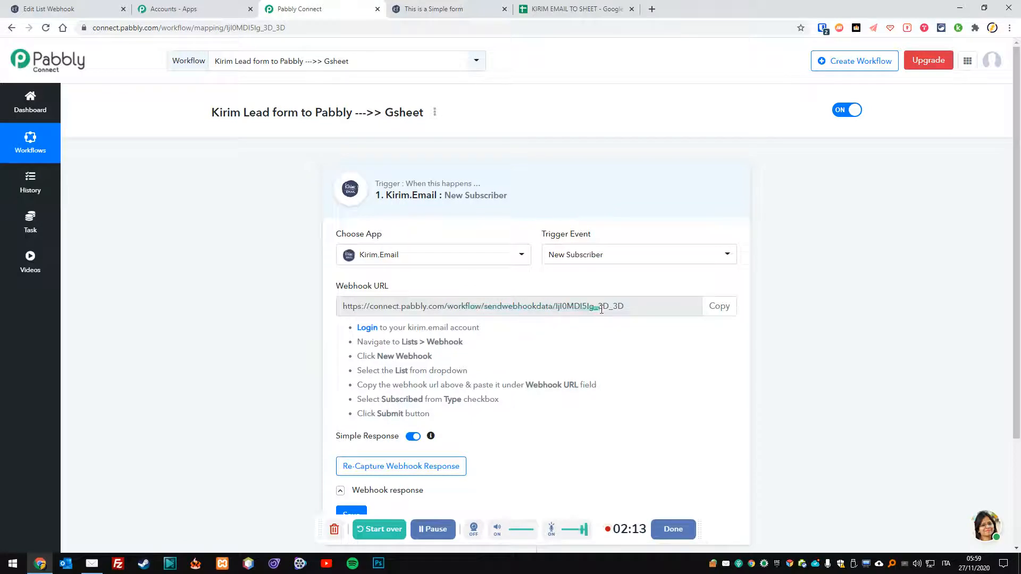
left_click(718, 307)
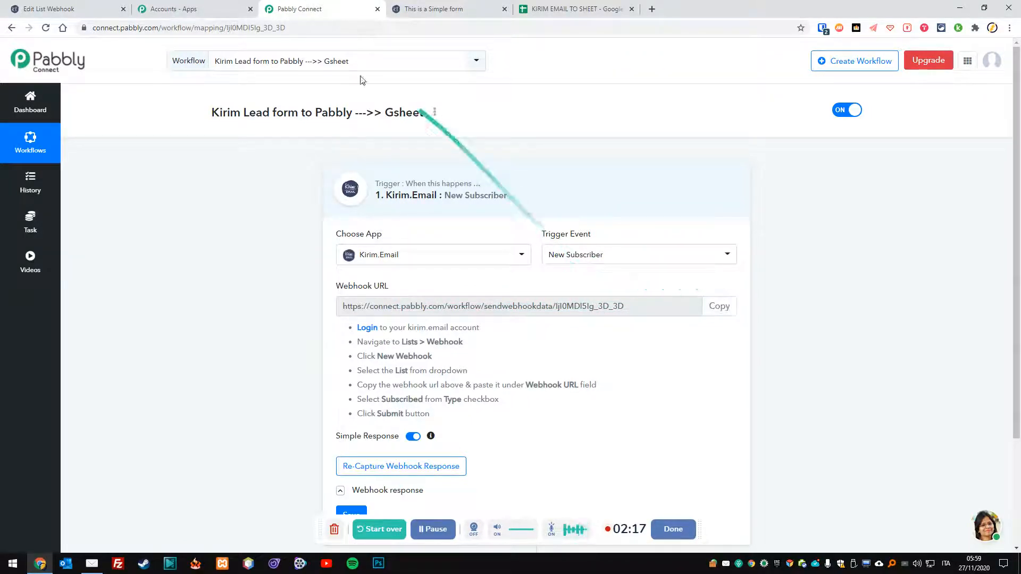
left_click(91, 5)
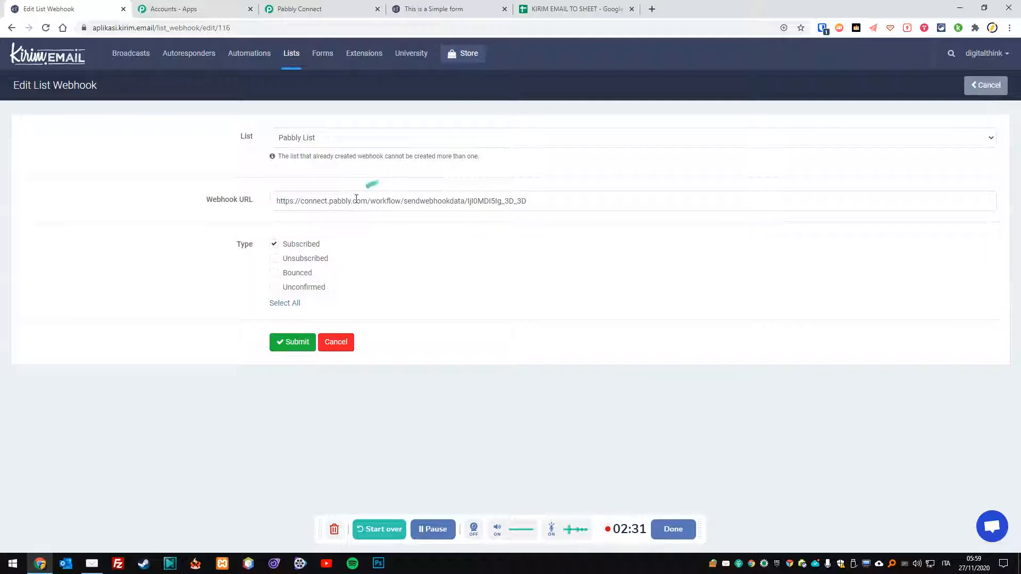
Highlight the one-webhook-per-list note and cancel the Kirim.Email webhook edit without saving.
left_click_drag(278, 156, 512, 164)
left_click(512, 166)
left_click(983, 97)
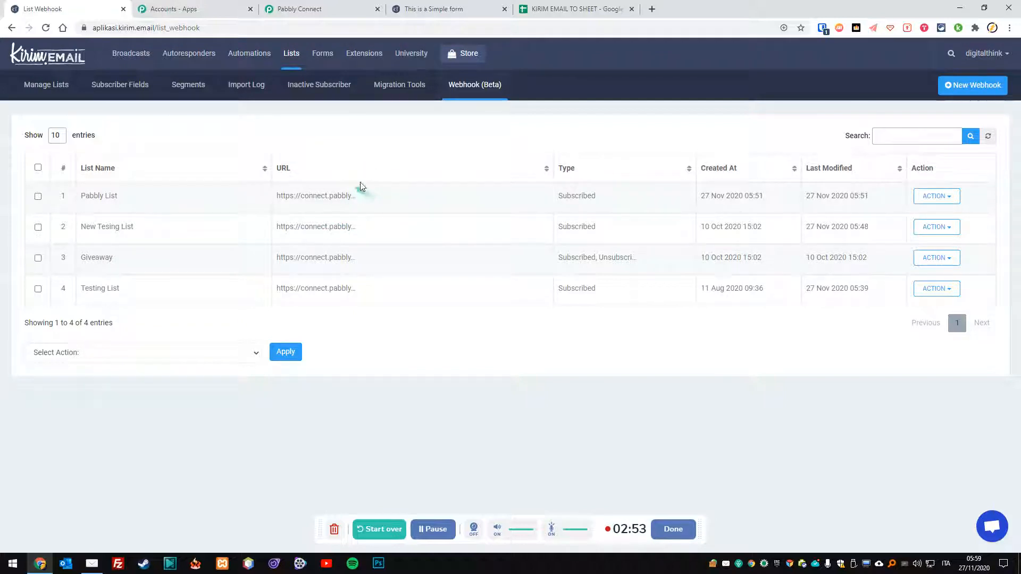
left_click(349, 7)
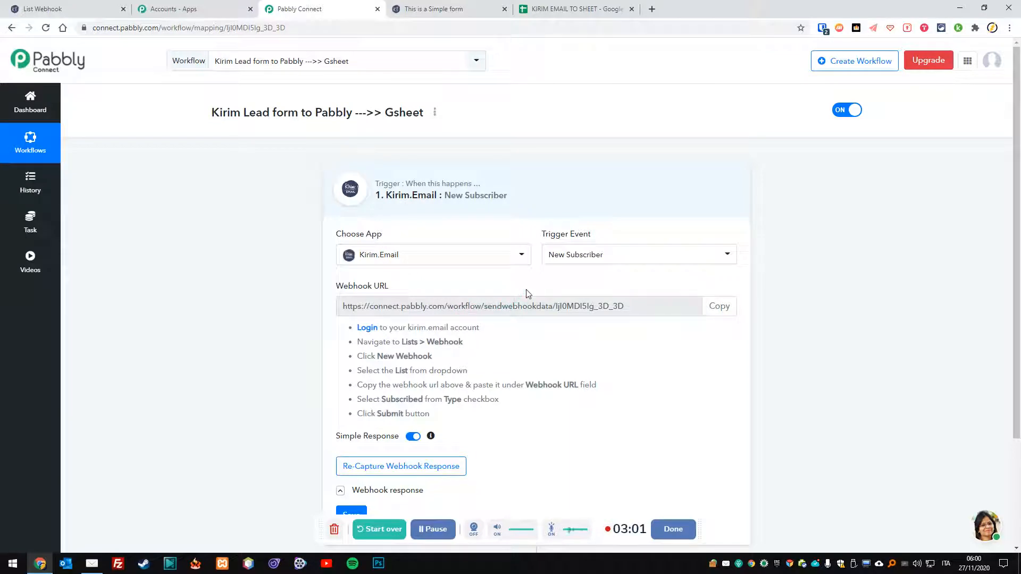
scroll(527, 292, "down", 1)
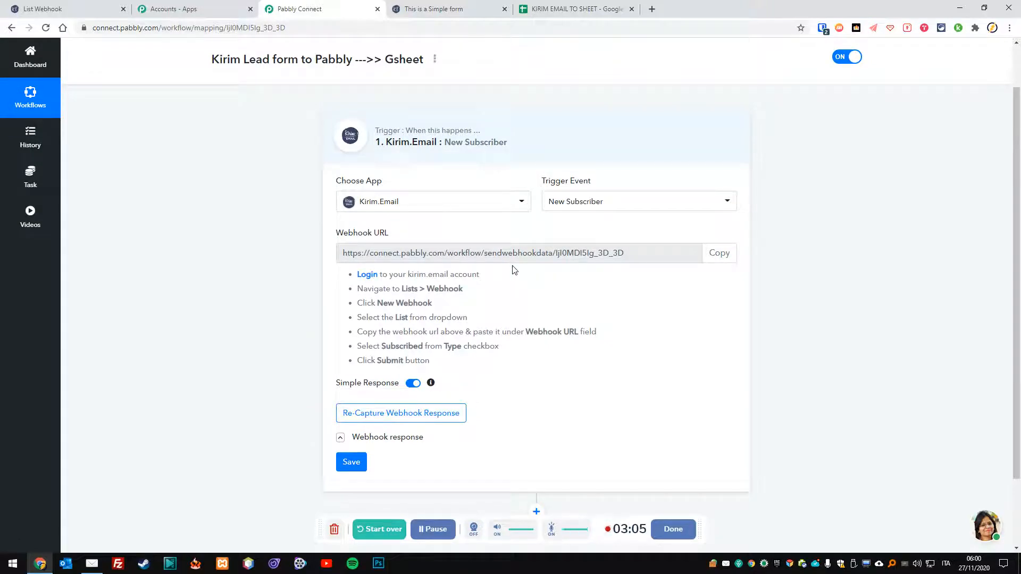
left_click(456, 7)
Enter the test subscriber's email address, first name and last name into the signup form.
left_click(728, 218)
key("Tab")
type("Fa")
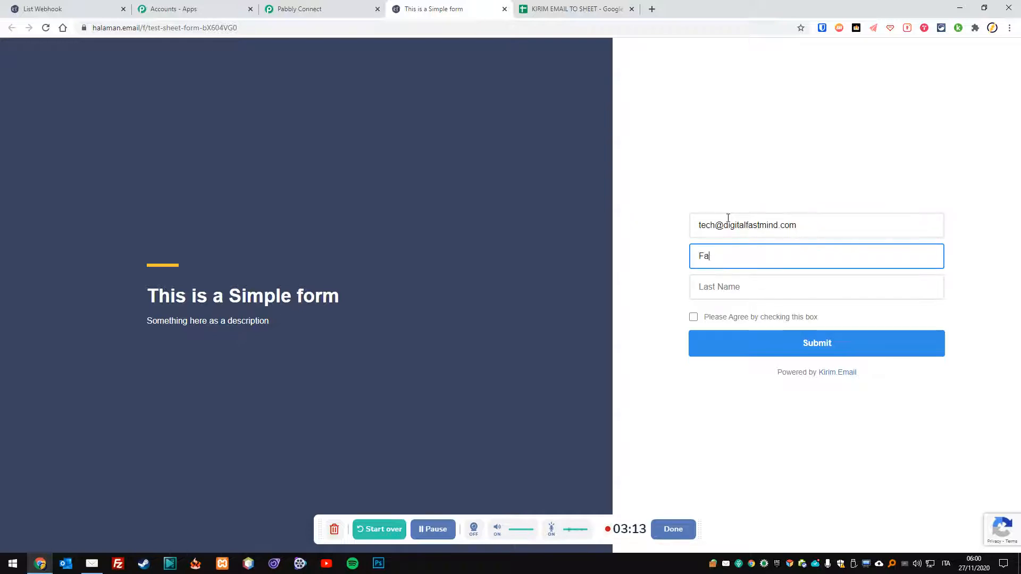
key("Tab")
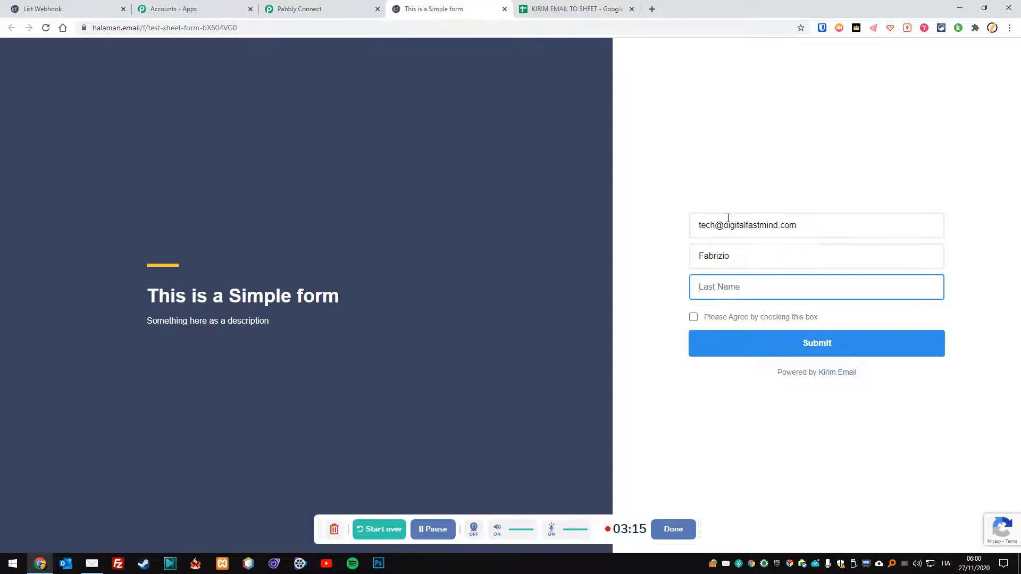
type("Sa")
type("anu")
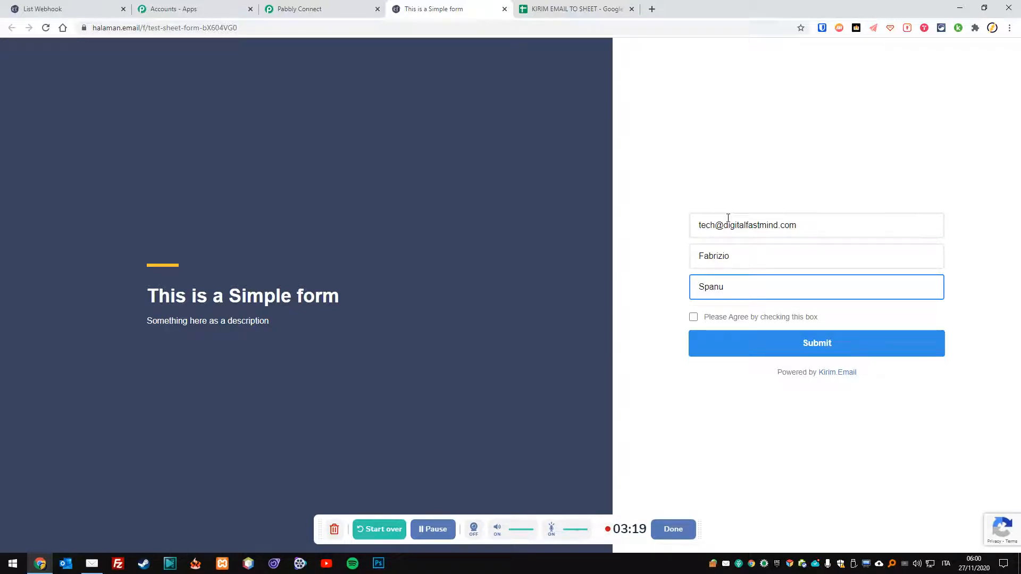
Rewrite the KIRIM EMAIL TO SHEET headers A1:C1 as Email, Firstname, Lastname.
left_click(578, 17)
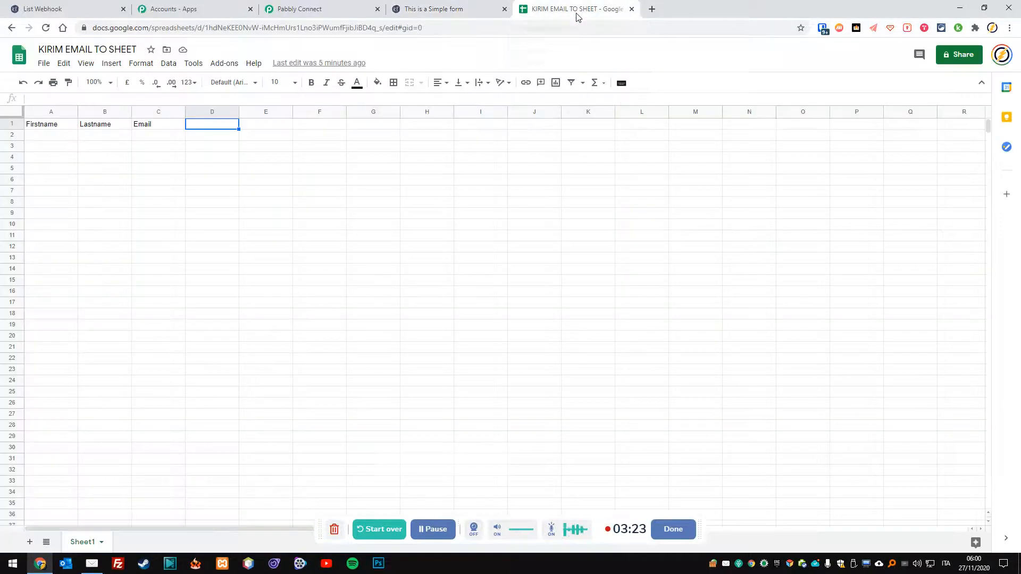
left_click(54, 126)
type("EMai")
key("BackSpace")
key("BackSpace")
key("BackSpace")
type("mail")
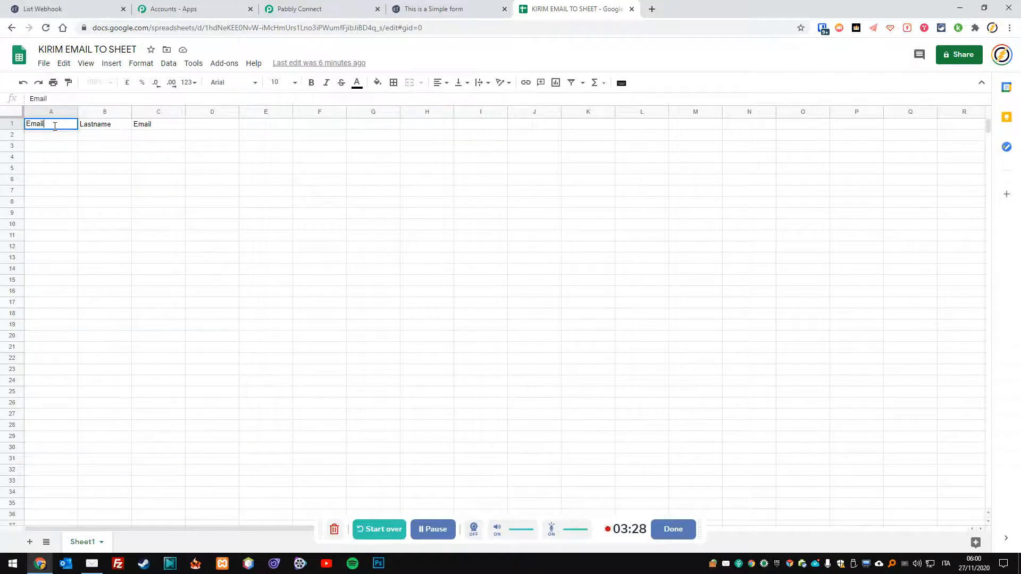
key("Tab")
type("Frist")
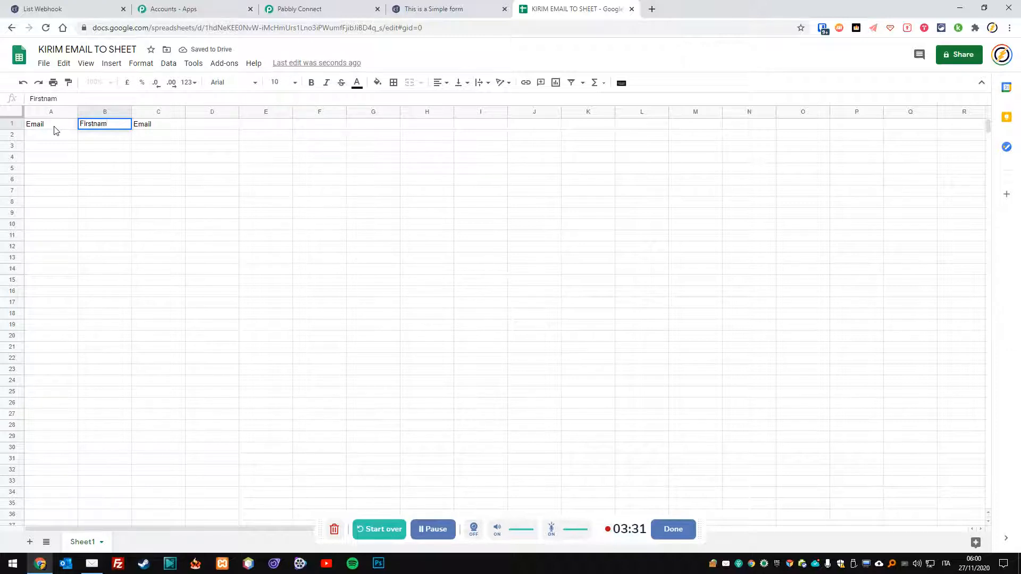
type("e")
key("Tab")
type("Last")
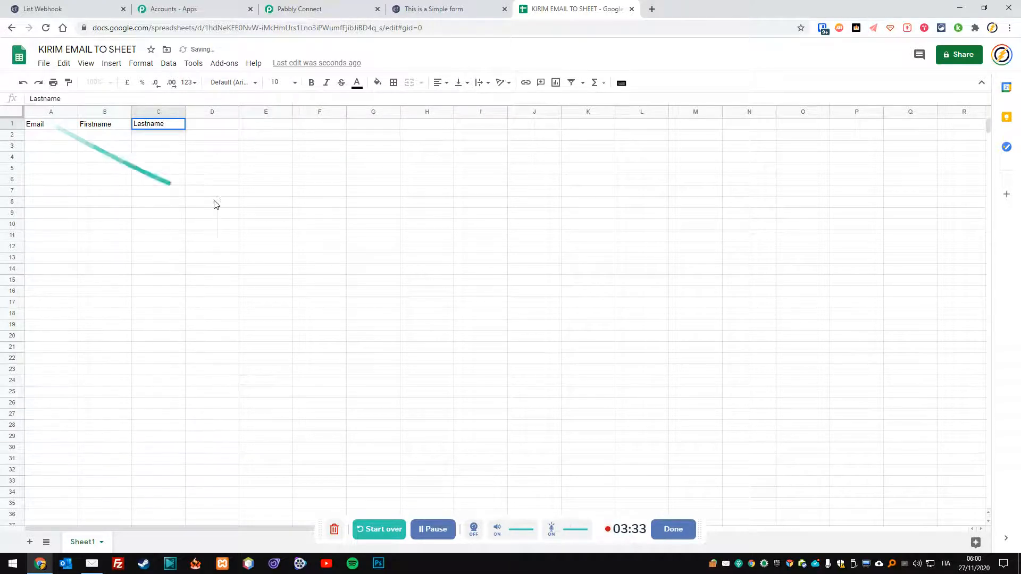
left_click(250, 190)
left_click(433, 8)
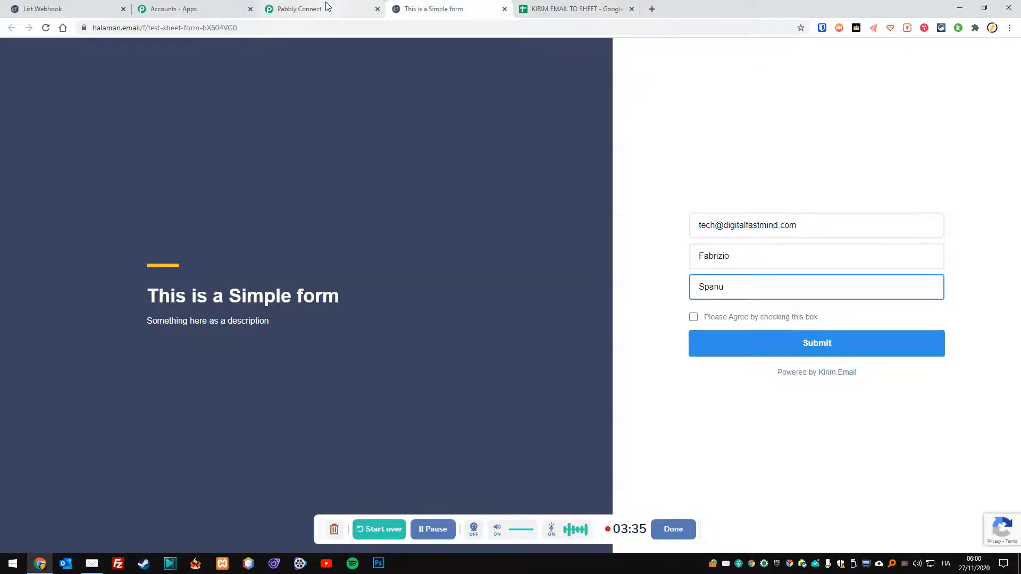
Start Pabbly's webhook capture, then tick the agreement box and submit the Kirim.Email test signup.
left_click(328, 8)
left_click(410, 415)
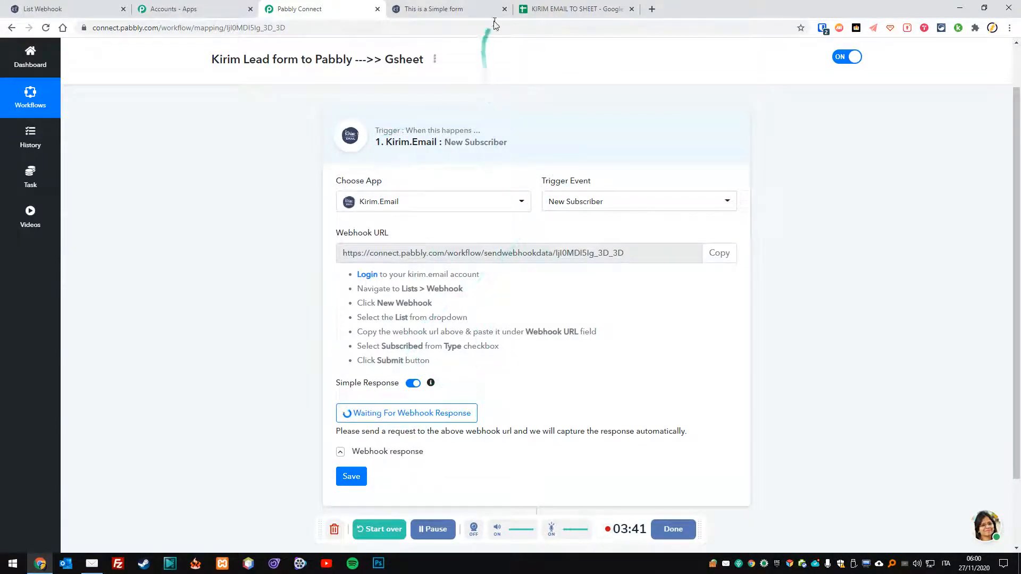
left_click(470, 7)
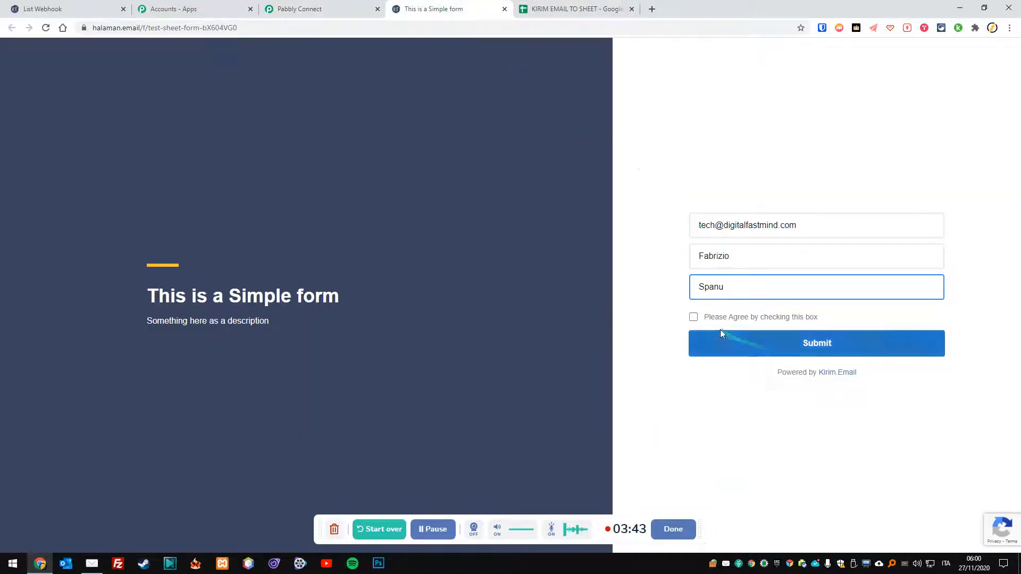
left_click(695, 318)
left_click(791, 346)
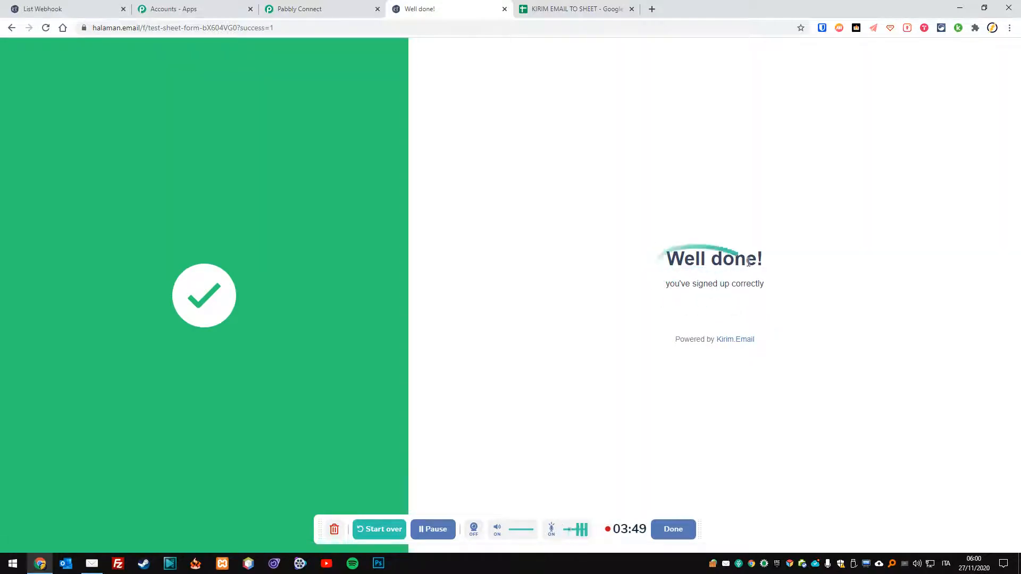
left_click(313, 8)
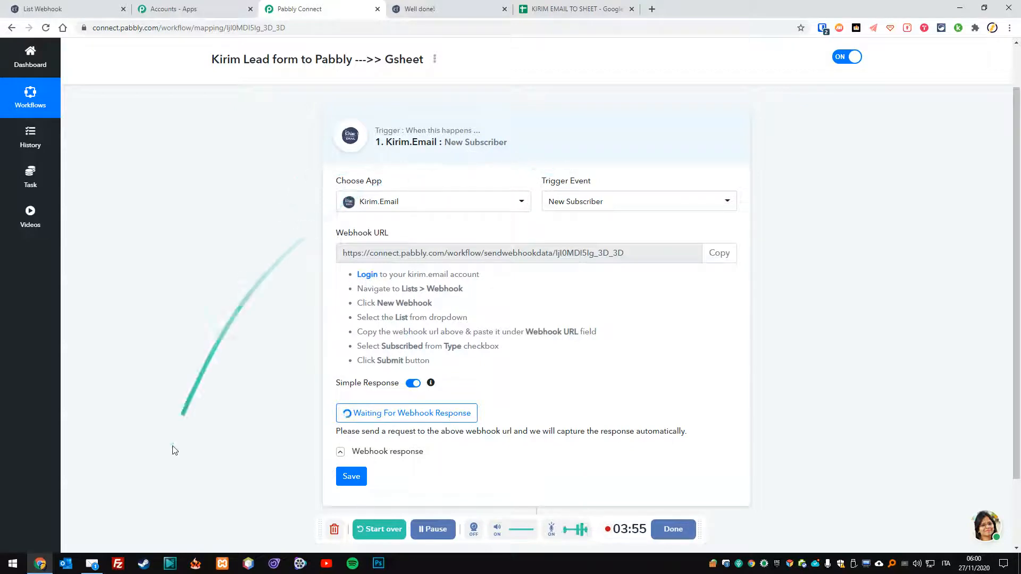
left_click(92, 563)
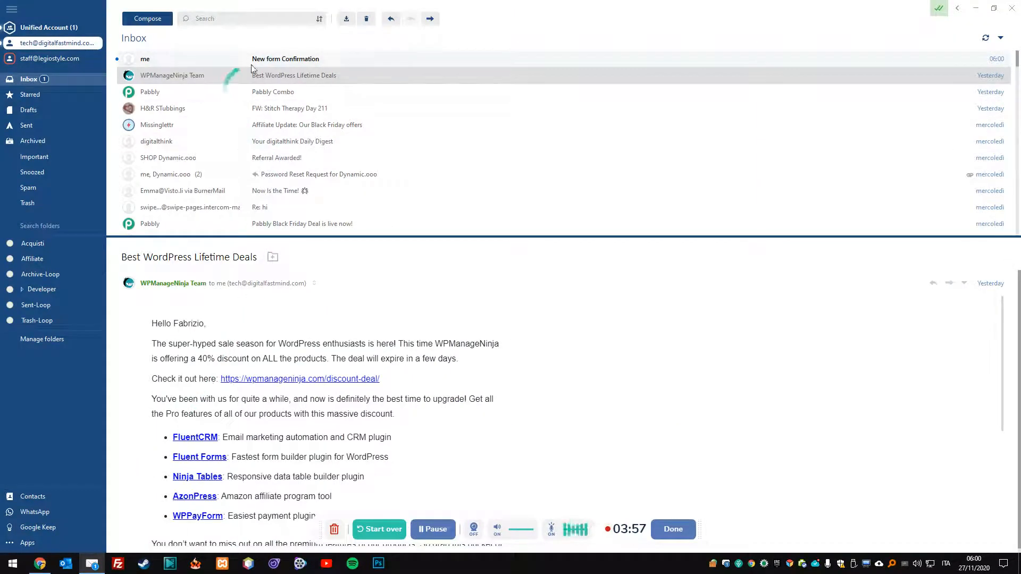
Follow the confirmation link in the 'New form Confirmation' email, then check the sheet and return to Pabbly.
left_click(310, 63)
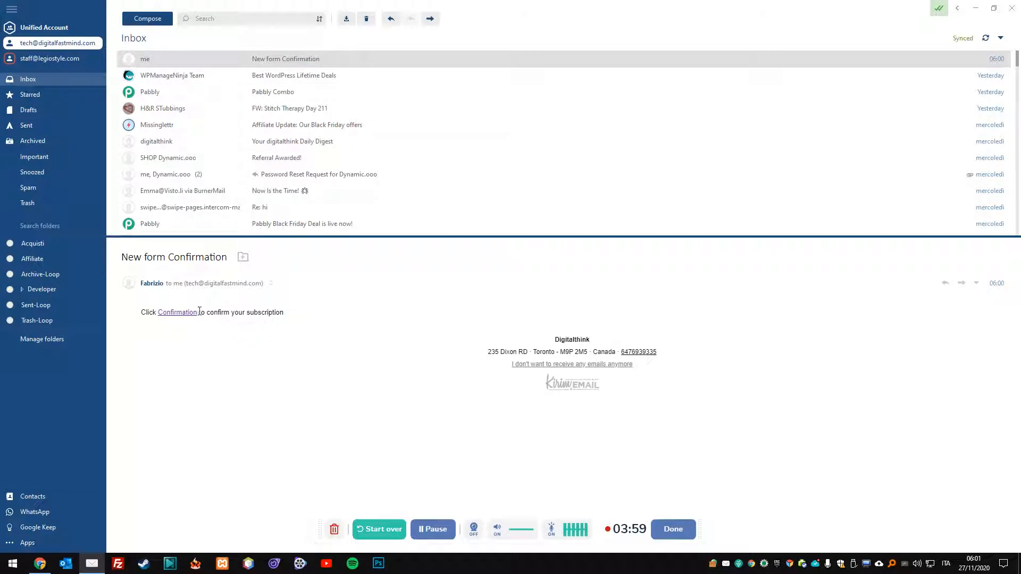
left_click(177, 312)
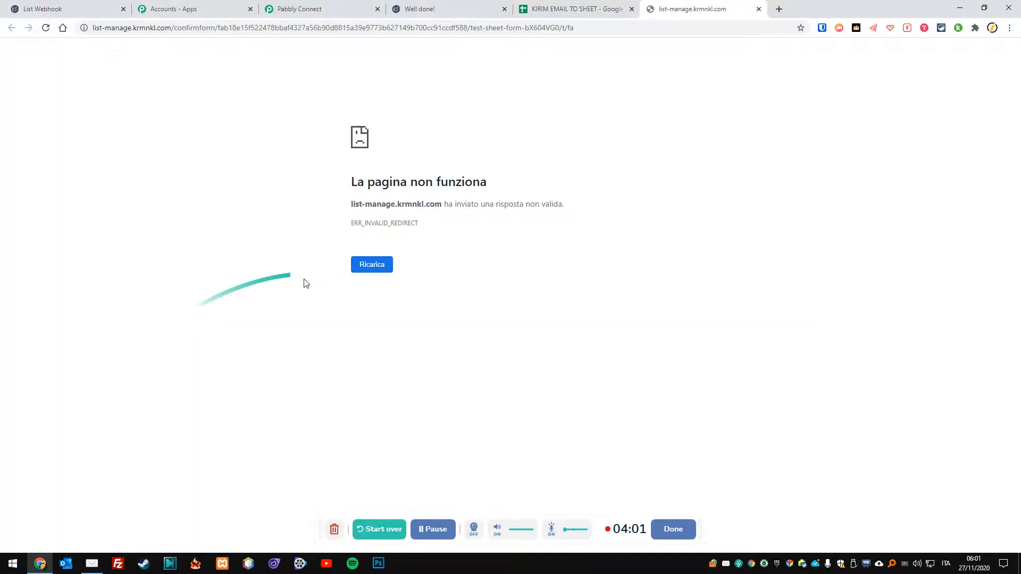
left_click(552, 6)
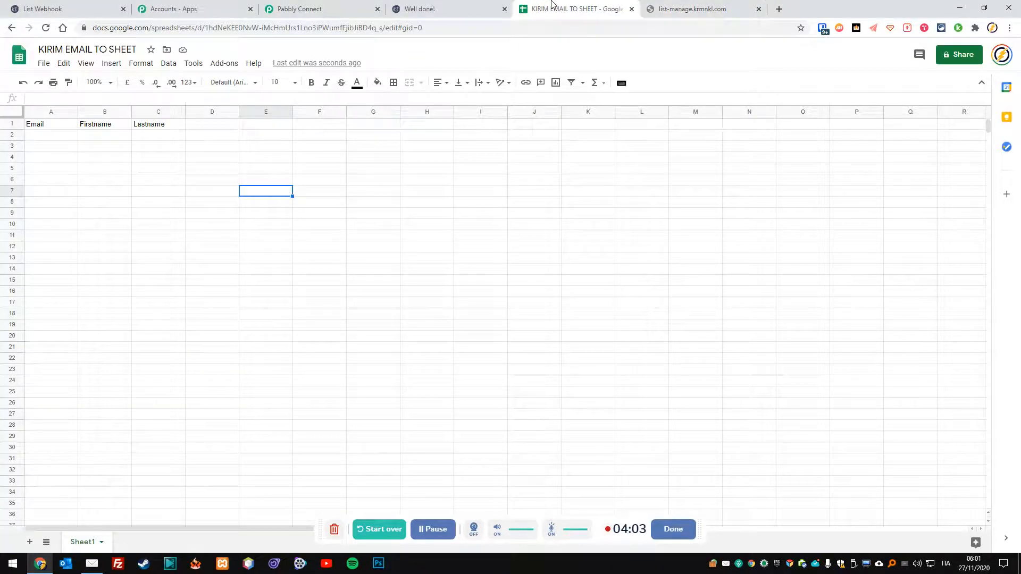
left_click(319, 8)
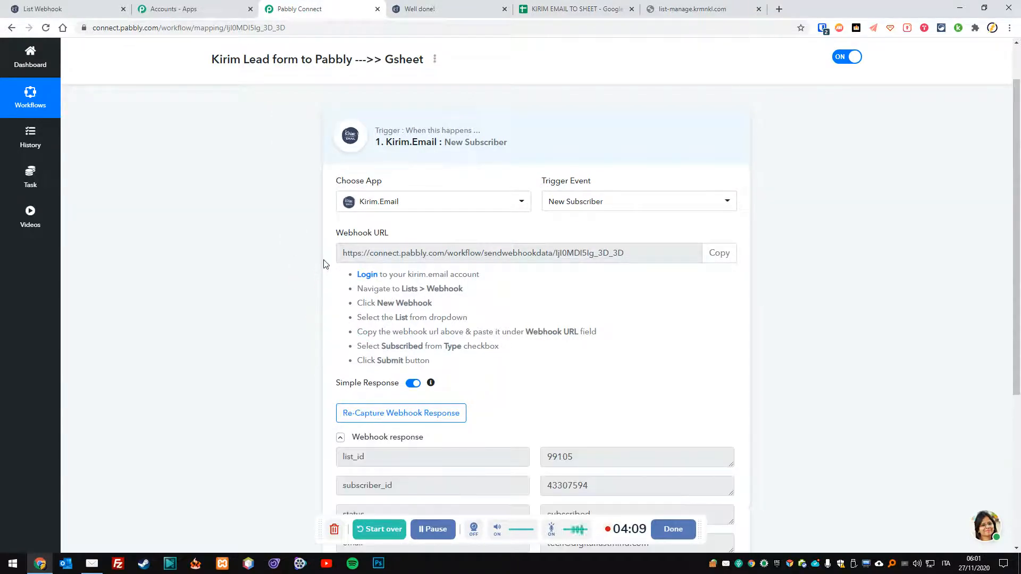
Save the captured webhook response with status subscribed, dismiss the success message, and add an action step.
scroll(324, 264, "down", 4)
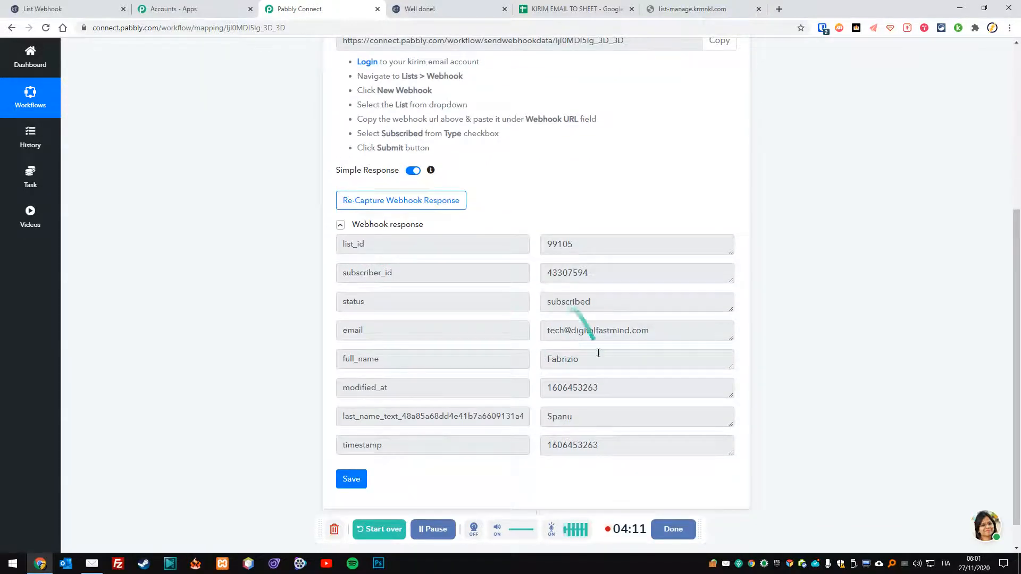
left_click(360, 479)
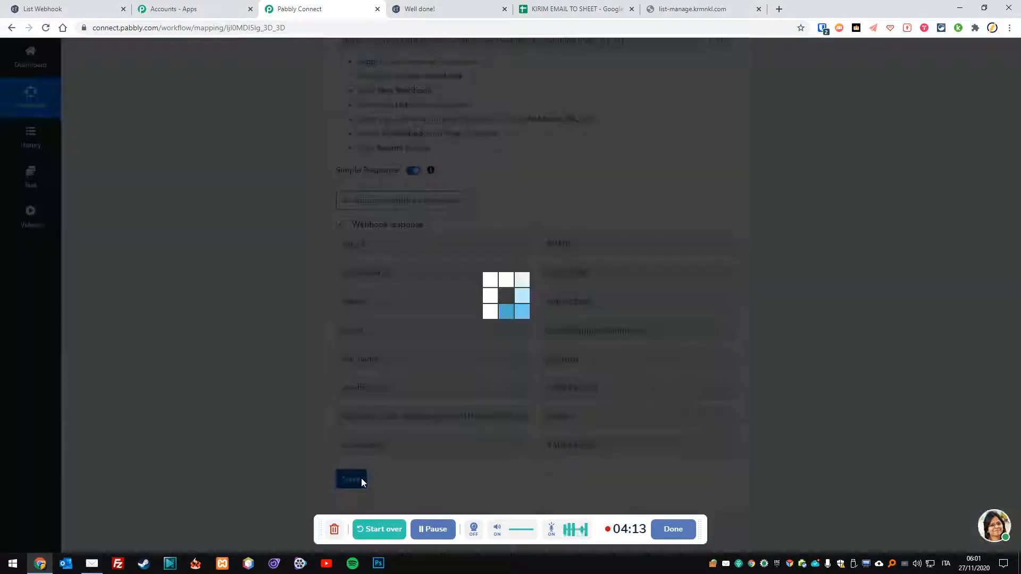
left_click(513, 353)
scroll(514, 353, "down", 1)
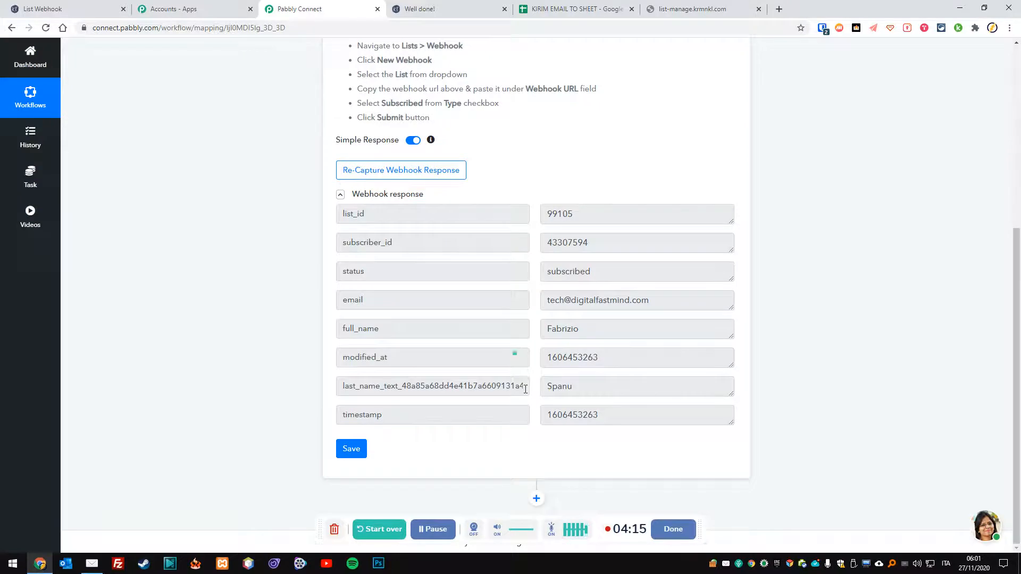
left_click(536, 498)
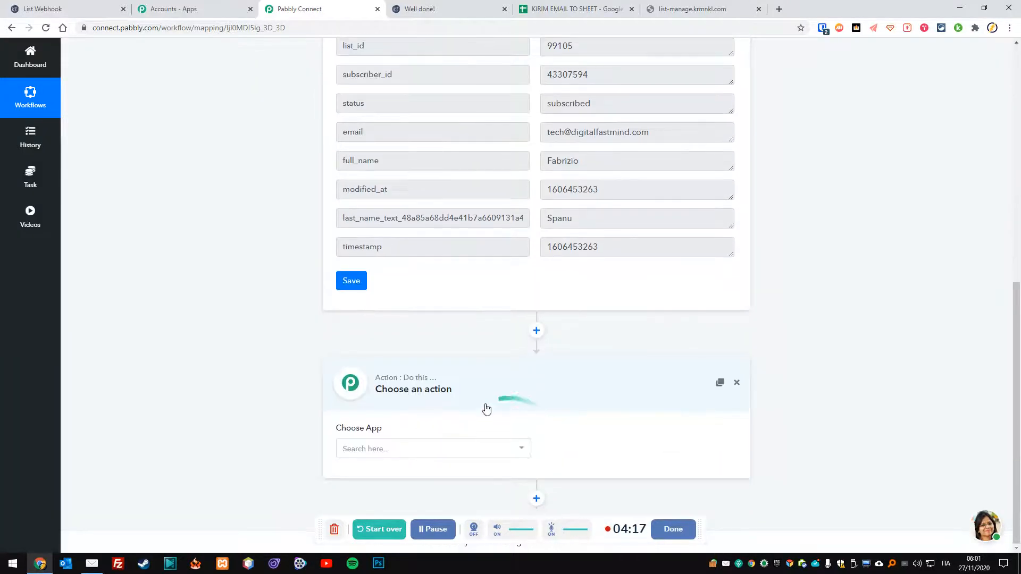
Make the action Google Sheets with event Add New Row and start connecting a Google account.
left_click(479, 456)
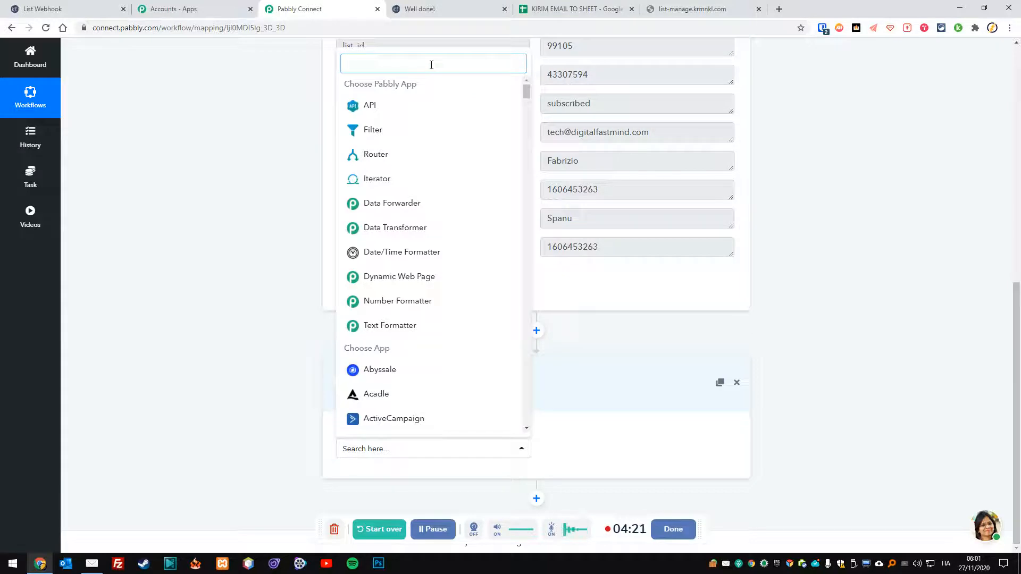
type("sheet")
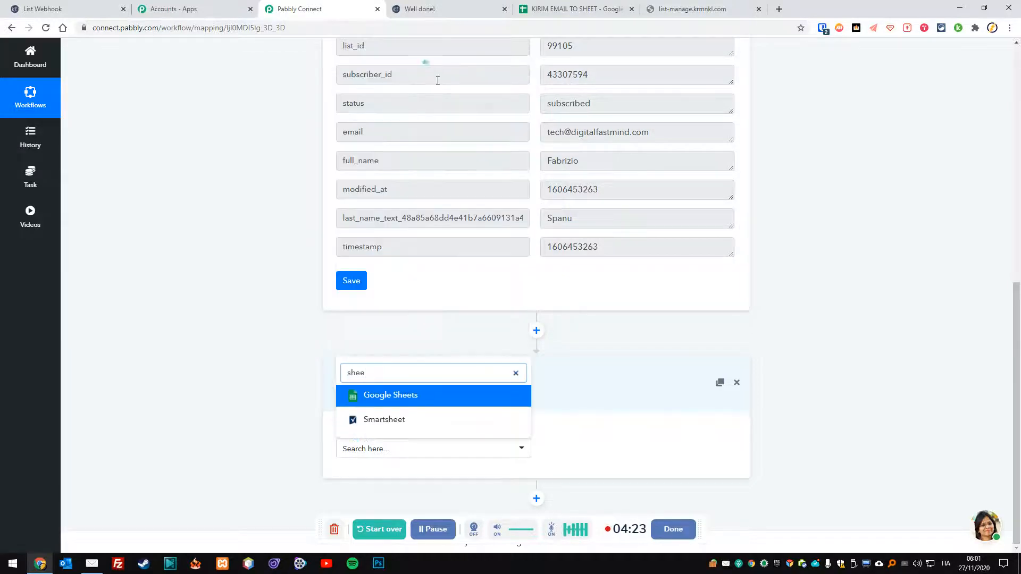
left_click(422, 394)
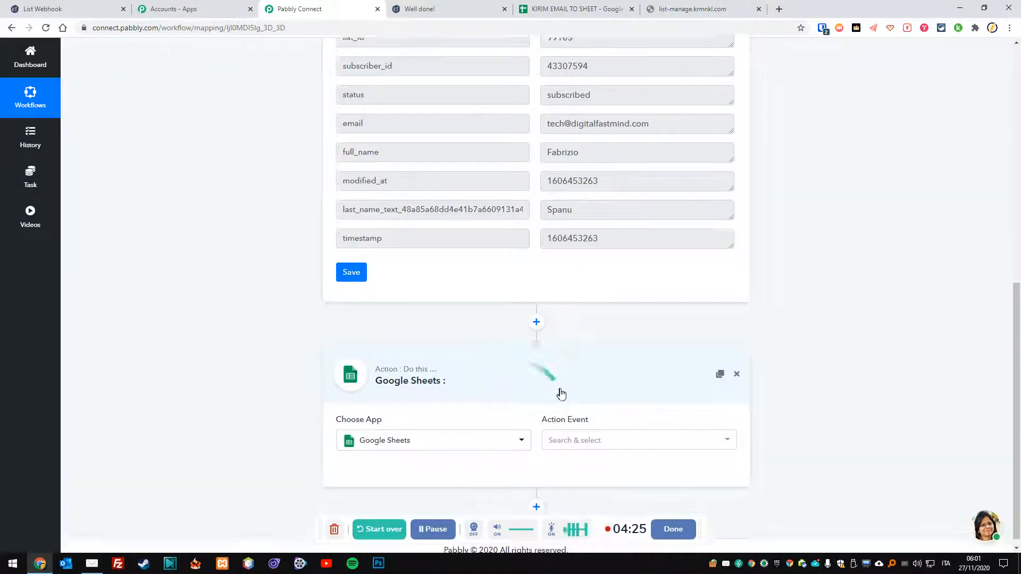
left_click(642, 433)
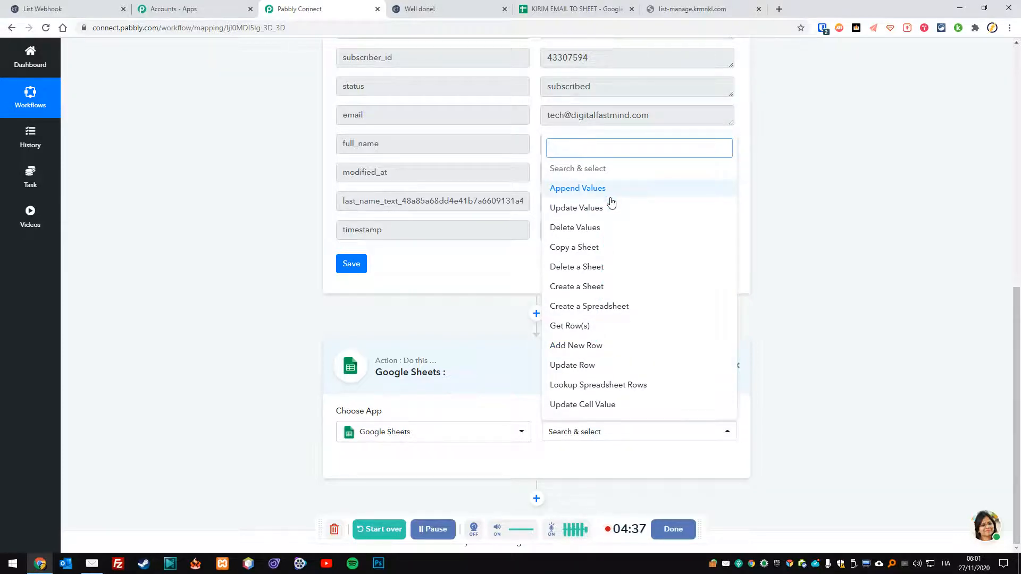
left_click(599, 346)
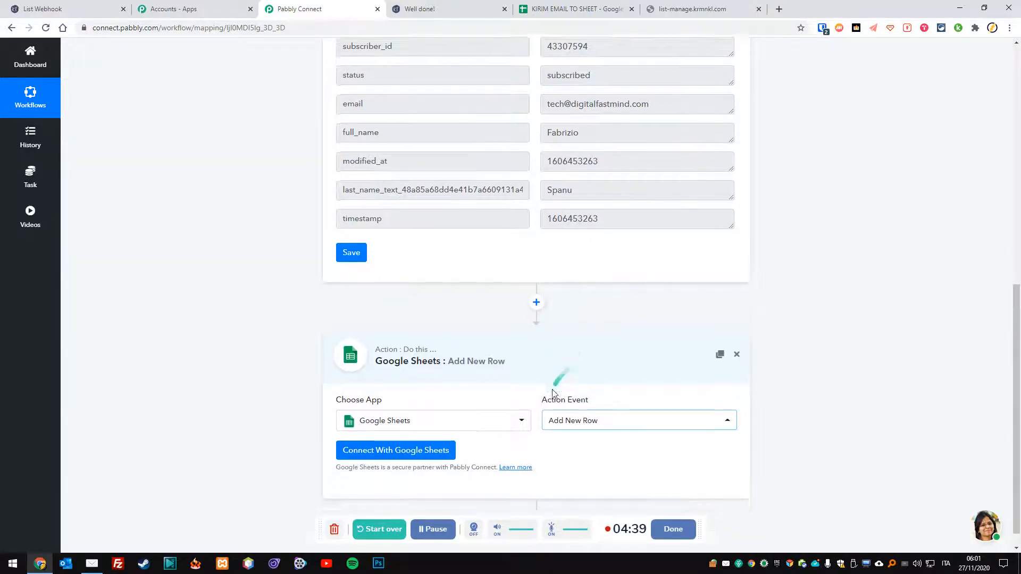
left_click(424, 450)
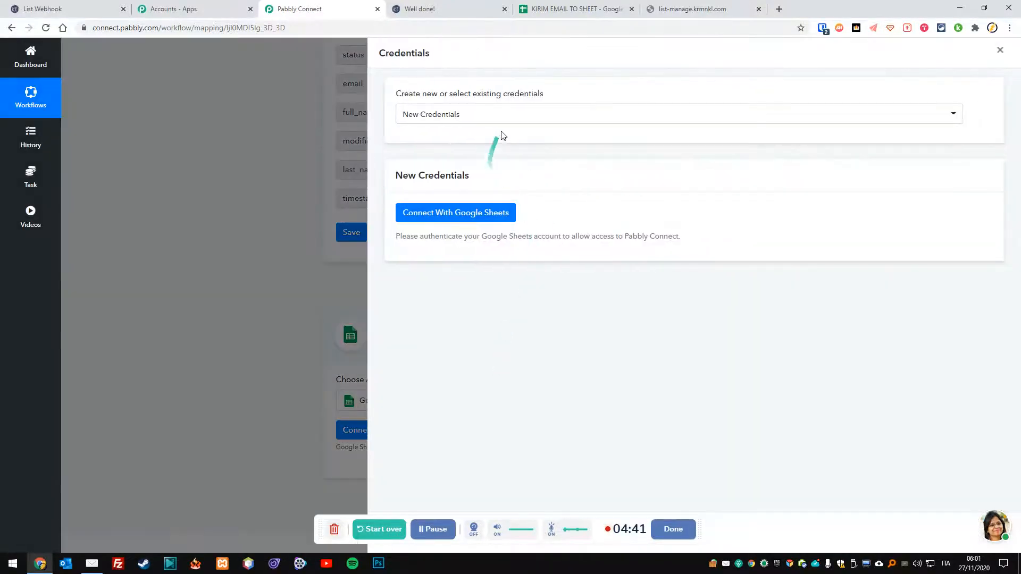
Connect the Google Sheets action using the saved 'Google Sheets #2' credentials and save.
left_click(512, 120)
left_click(519, 201)
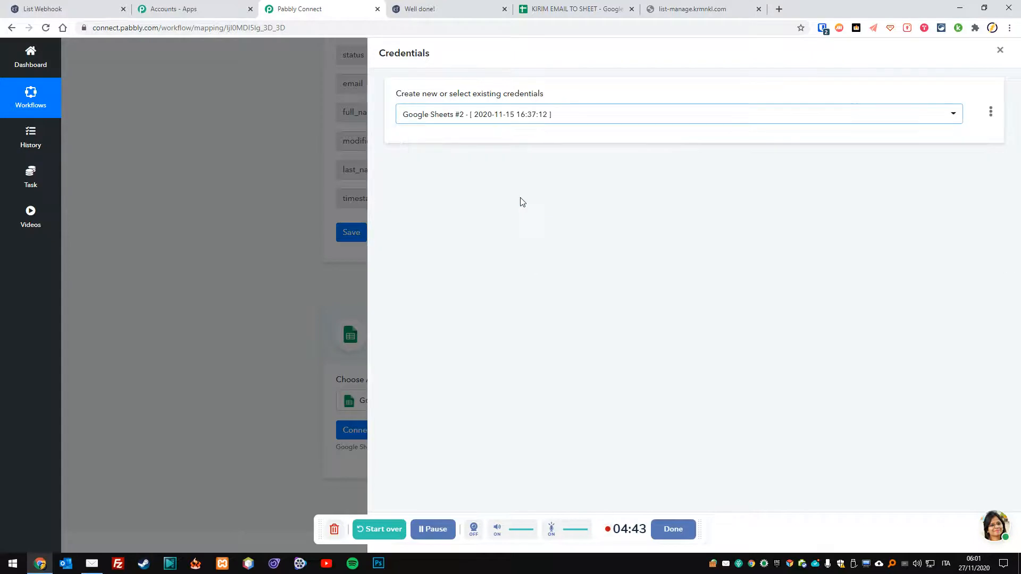
left_click_drag(696, 528, 601, 494)
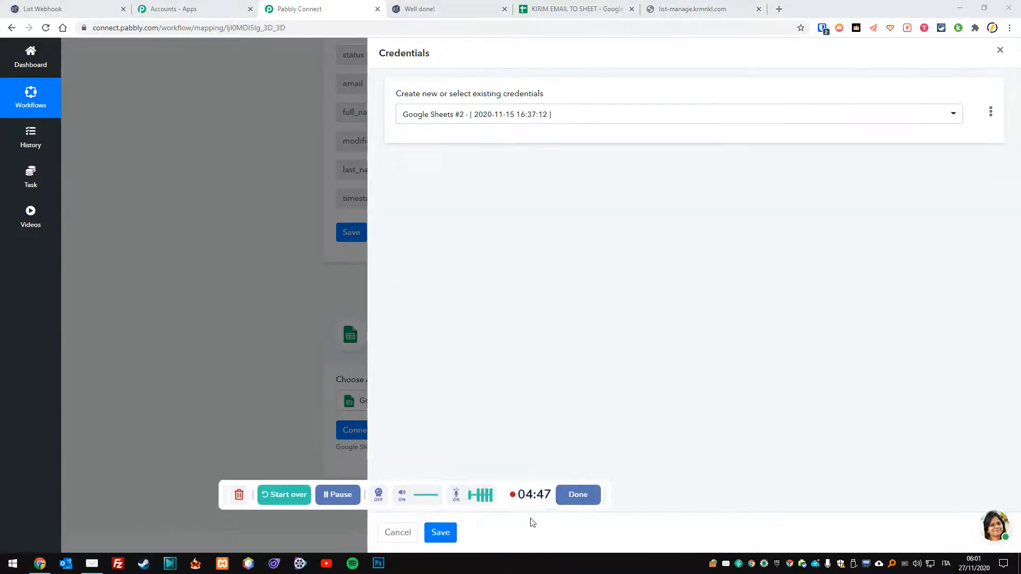
left_click(447, 535)
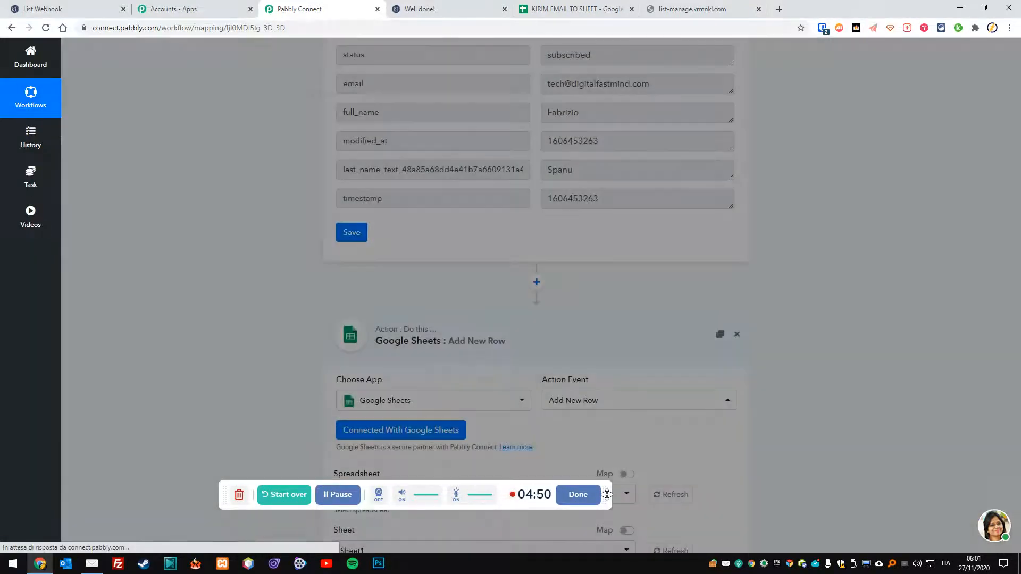
left_click_drag(607, 495, 655, 524)
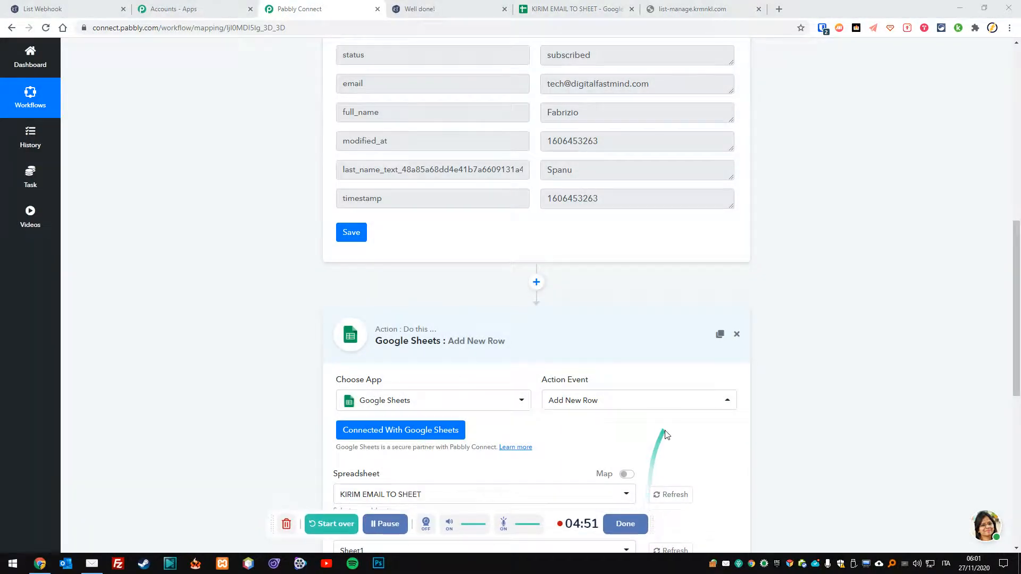
Map 1. email, 1. full_name and 1. last_name_text into the Email, Firstname and Lastname fields.
scroll(649, 425, "down", 5)
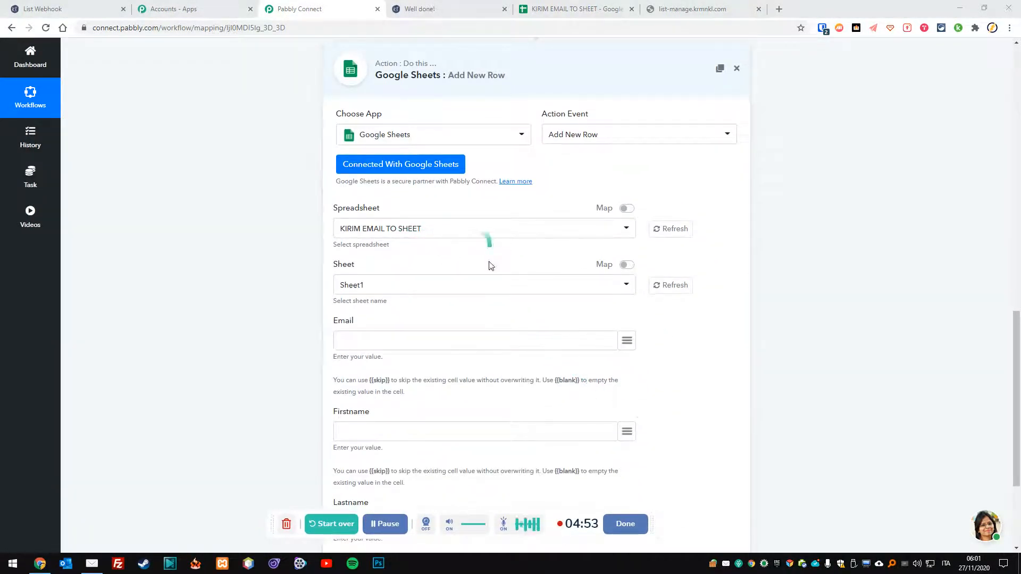
scroll(458, 336, "down", 2)
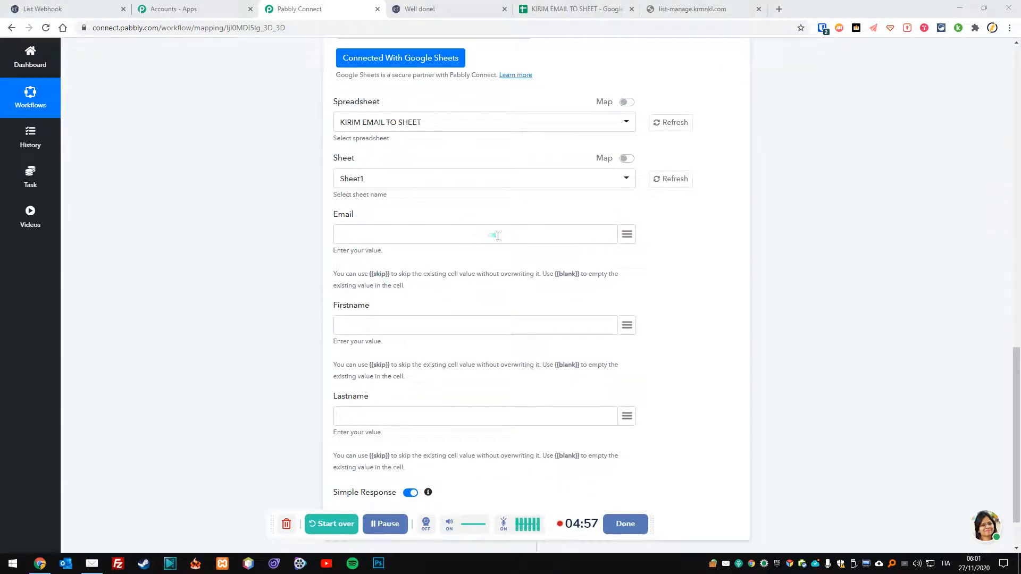
left_click(628, 235)
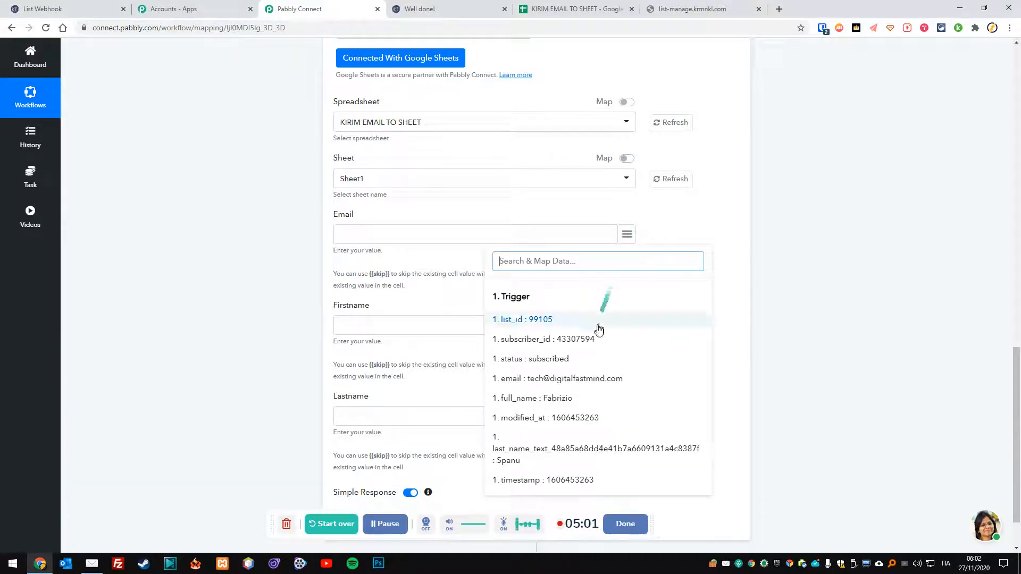
left_click(564, 378)
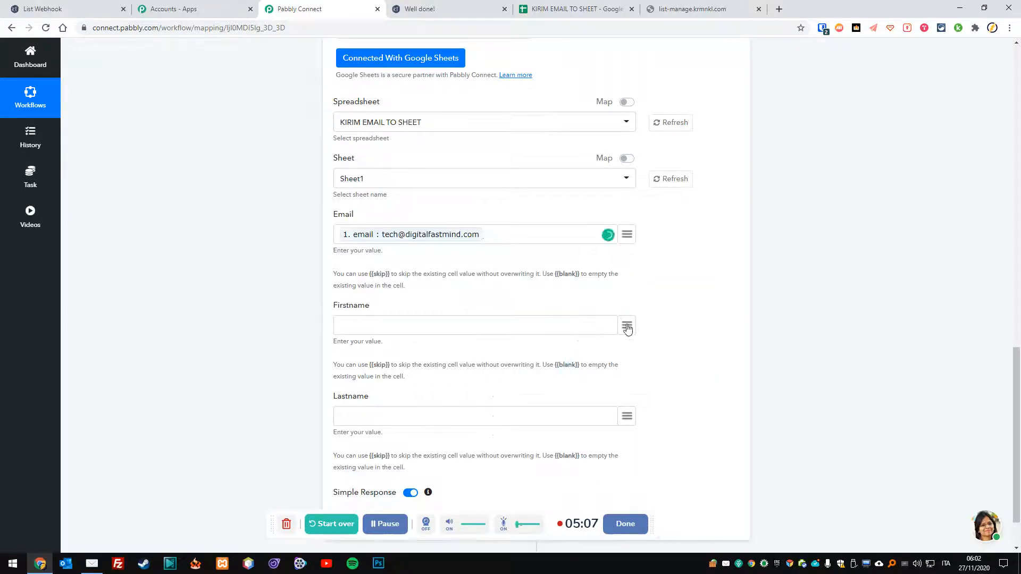
left_click(627, 325)
left_click(560, 217)
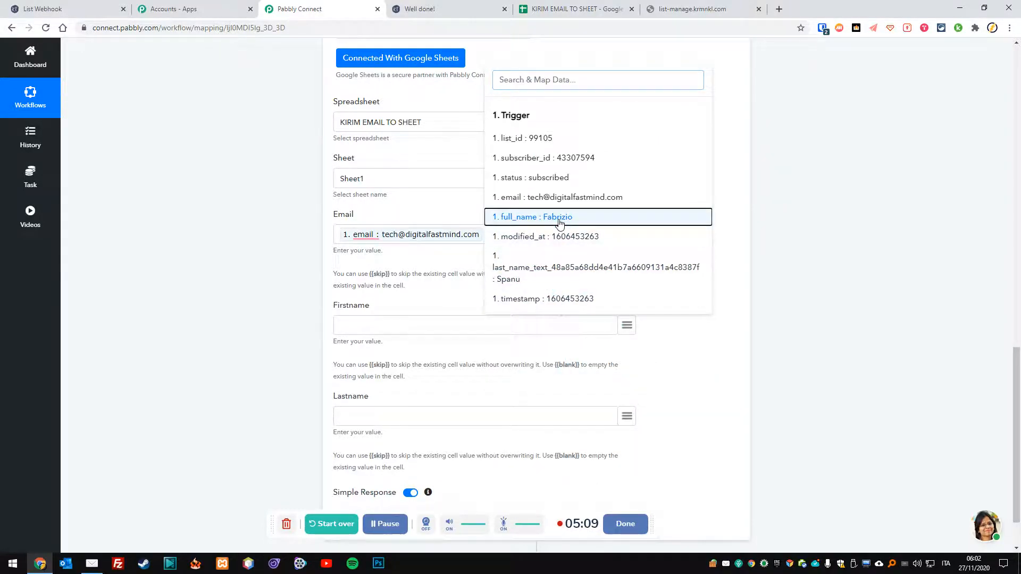
left_click(625, 418)
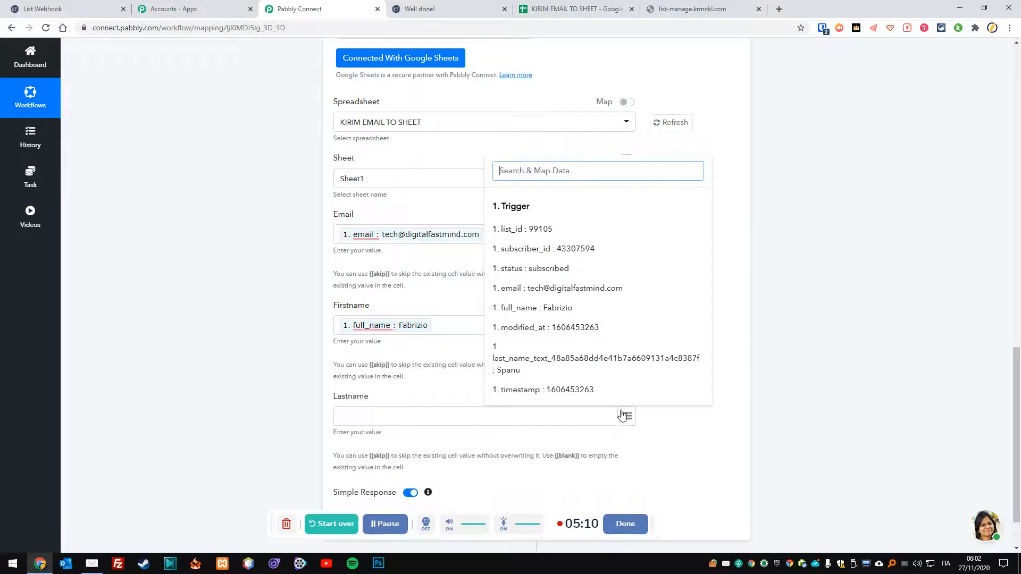
left_click(573, 374)
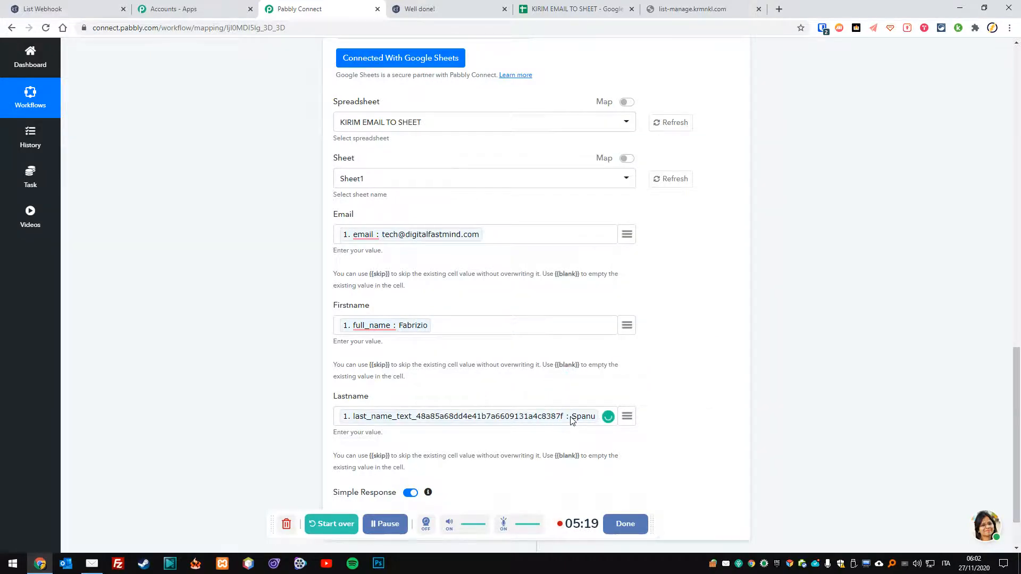
scroll(553, 418, "down", 2)
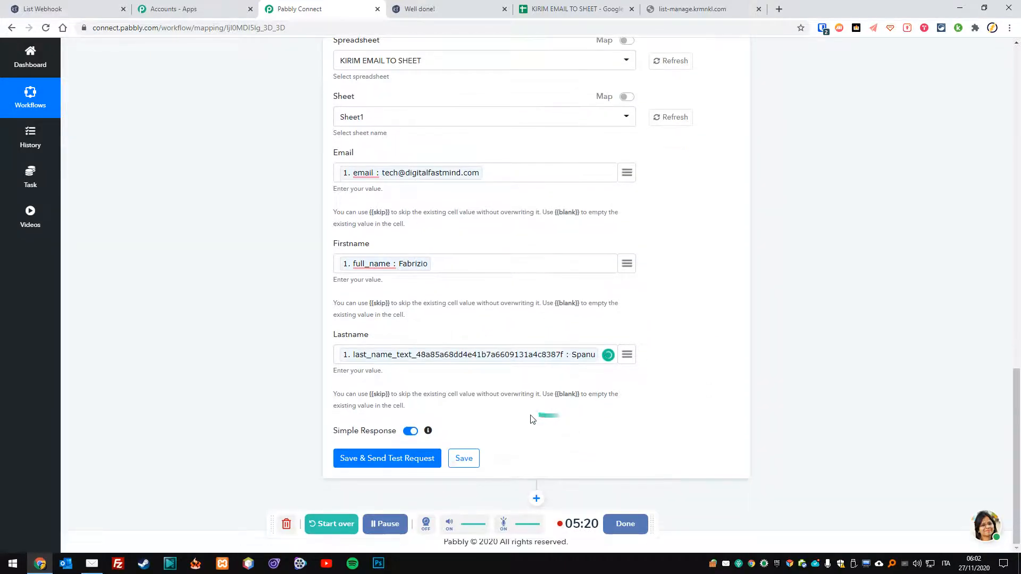
Save the action to send a test row, and check the new row in the spreadsheet.
left_click(409, 459)
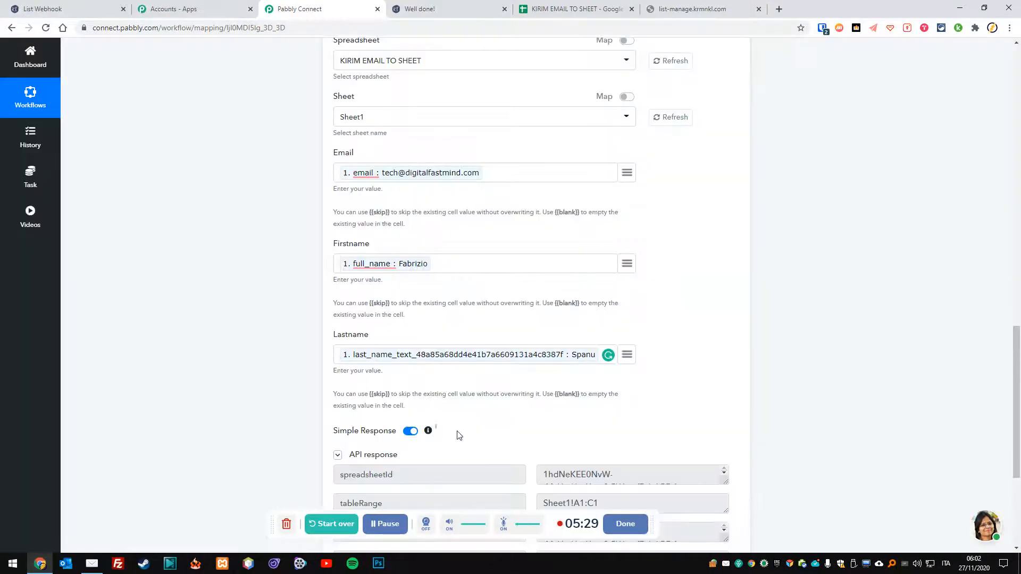
left_click(586, 14)
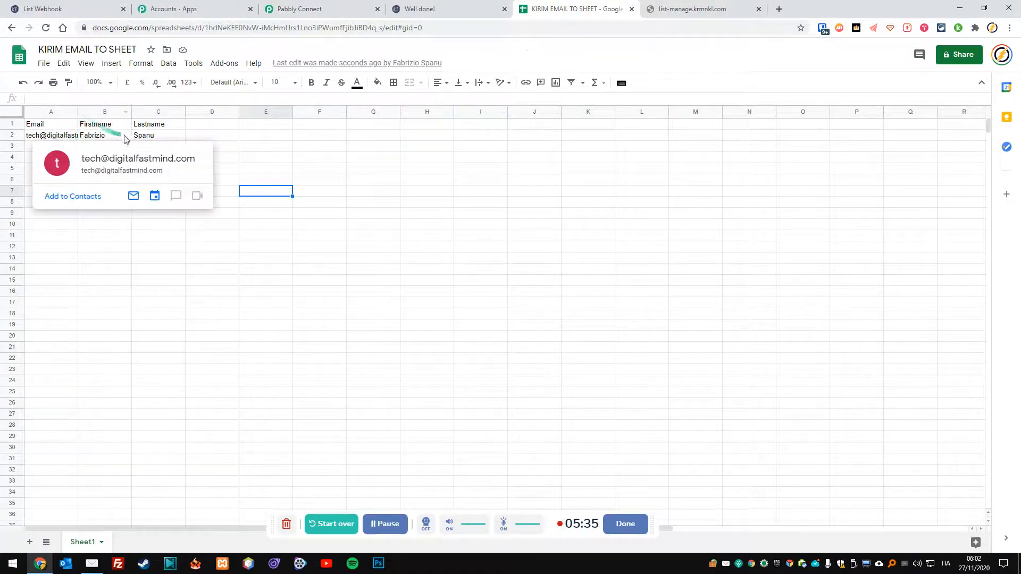
left_click(446, 7)
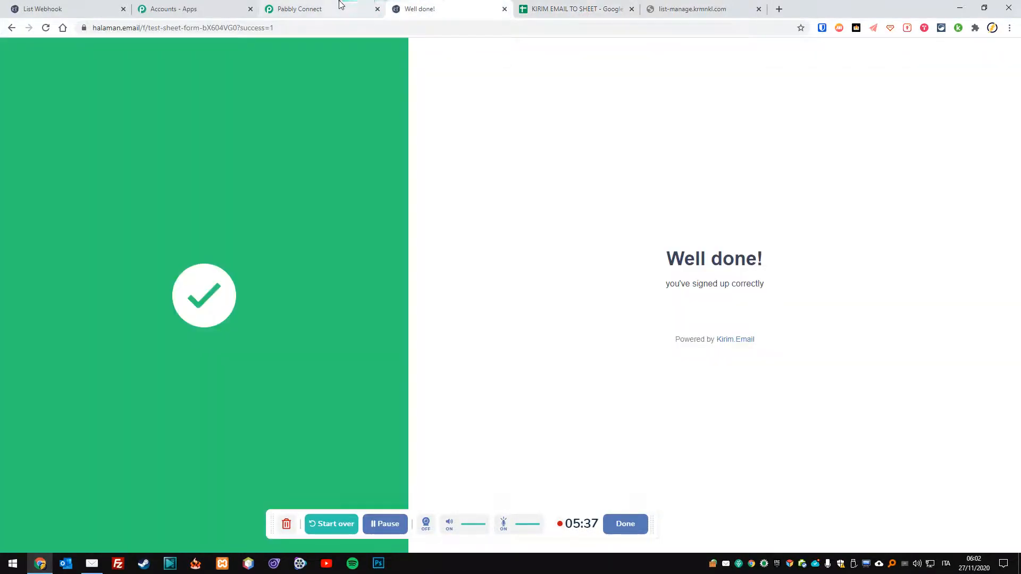
left_click(574, 8)
left_click(336, 7)
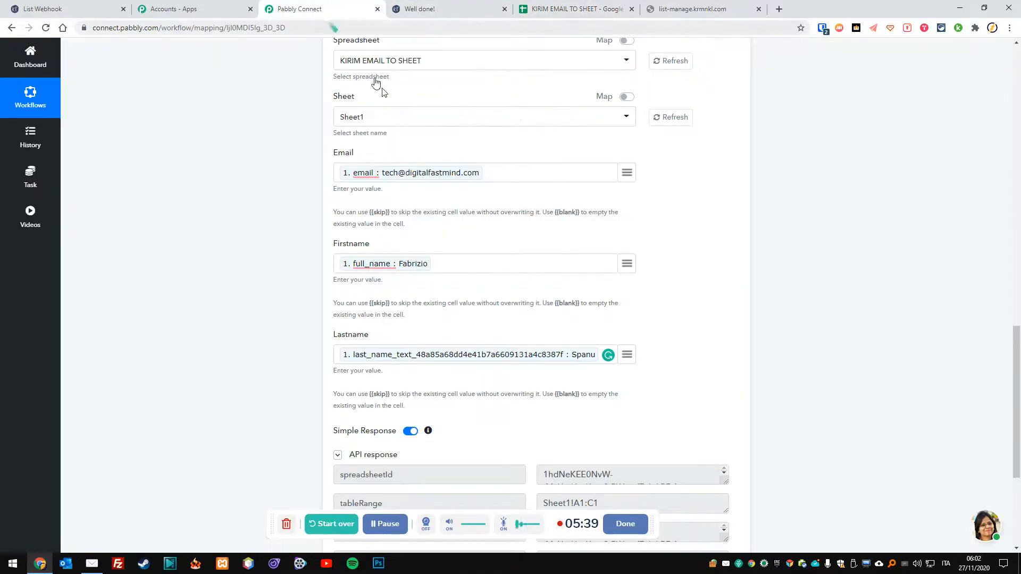
Save the Google Sheets action settings, dismiss the confirmation, and go to Kirim.Email's webhook list.
scroll(547, 297, "down", 4)
left_click(464, 461)
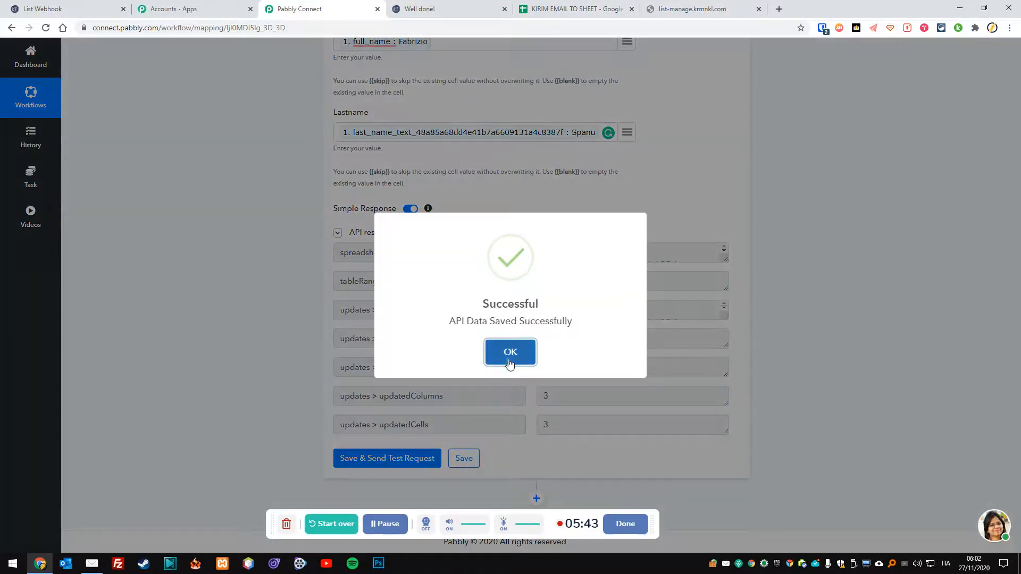
left_click(510, 351)
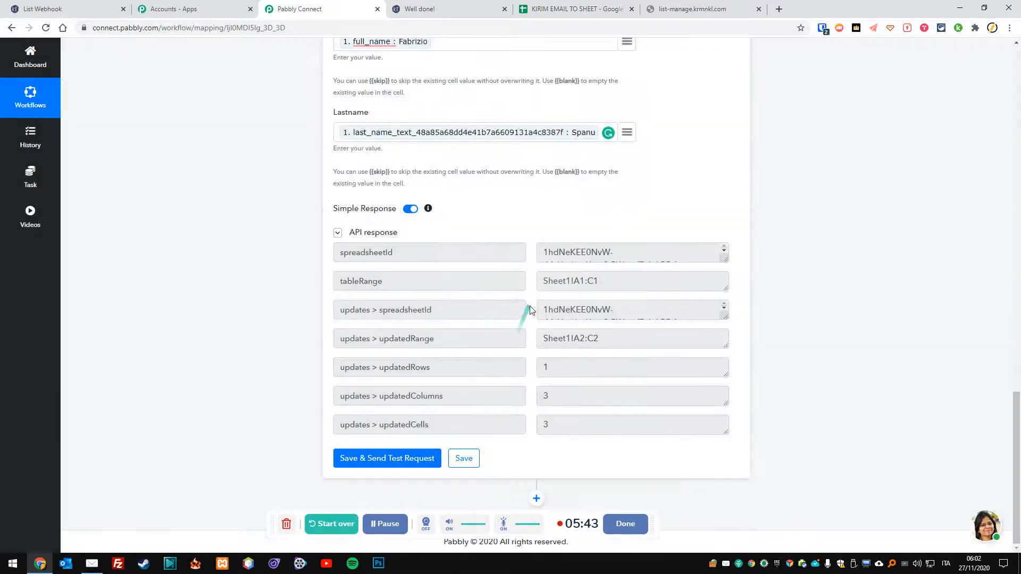
left_click(739, 8)
left_click(758, 9)
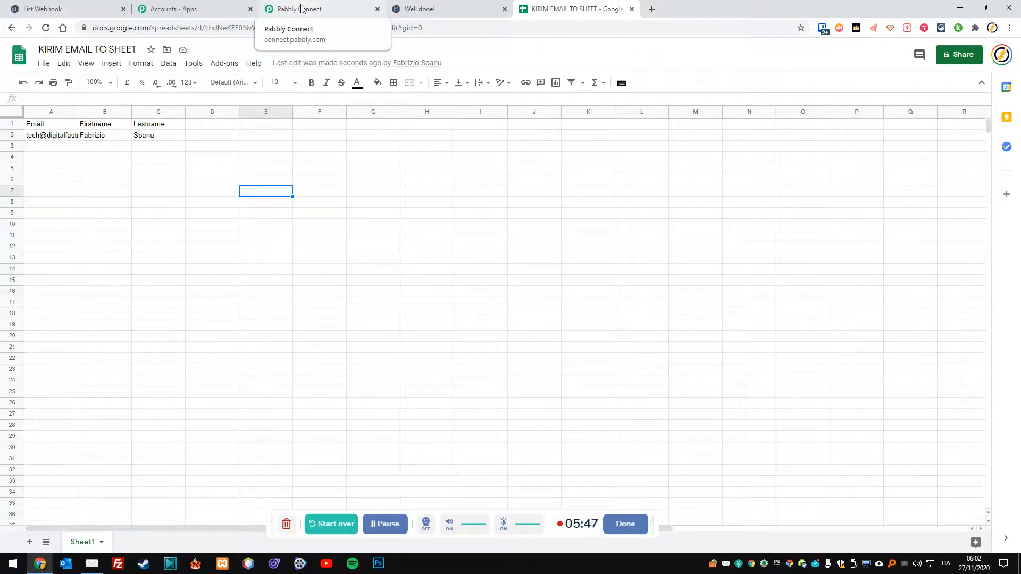
left_click(58, 8)
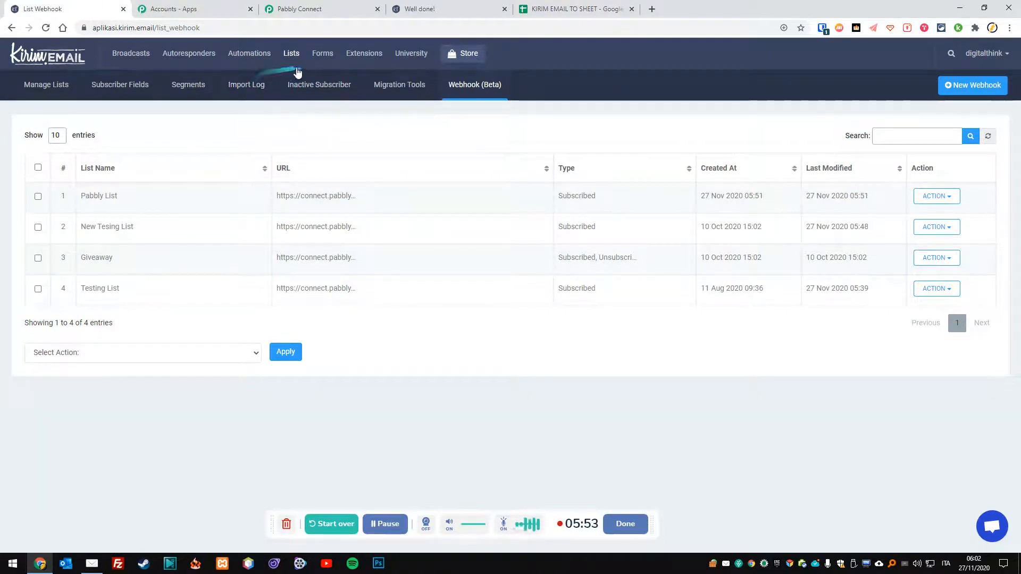
Open the live Test Sheet Form from Kirim.Email's Forms list.
left_click(321, 57)
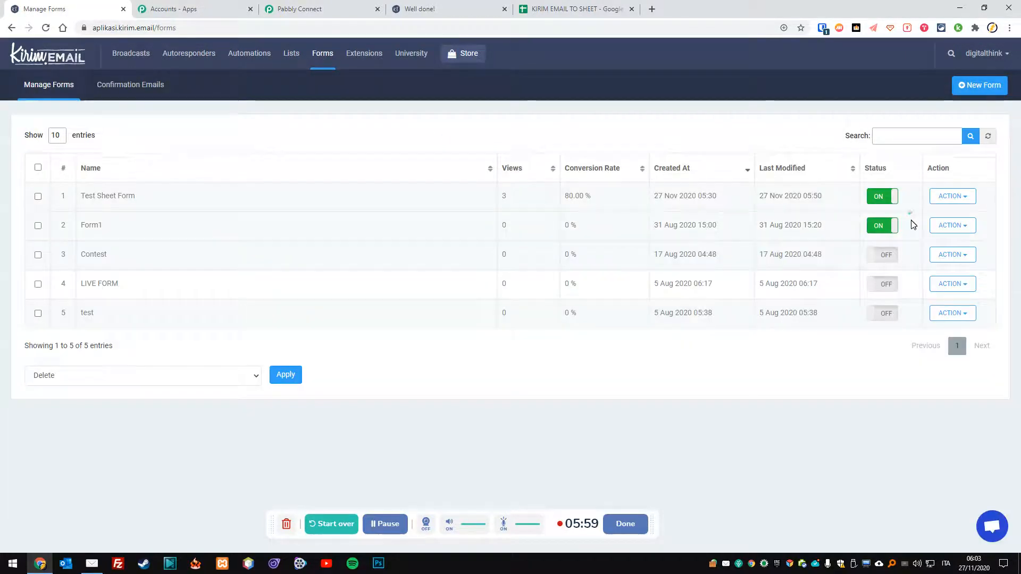
left_click(965, 197)
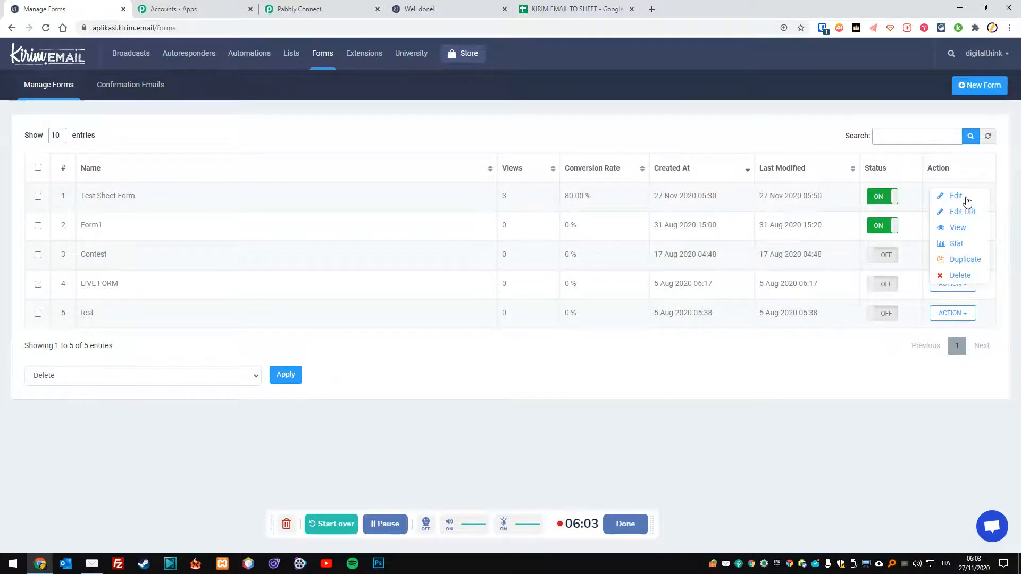
left_click(958, 228)
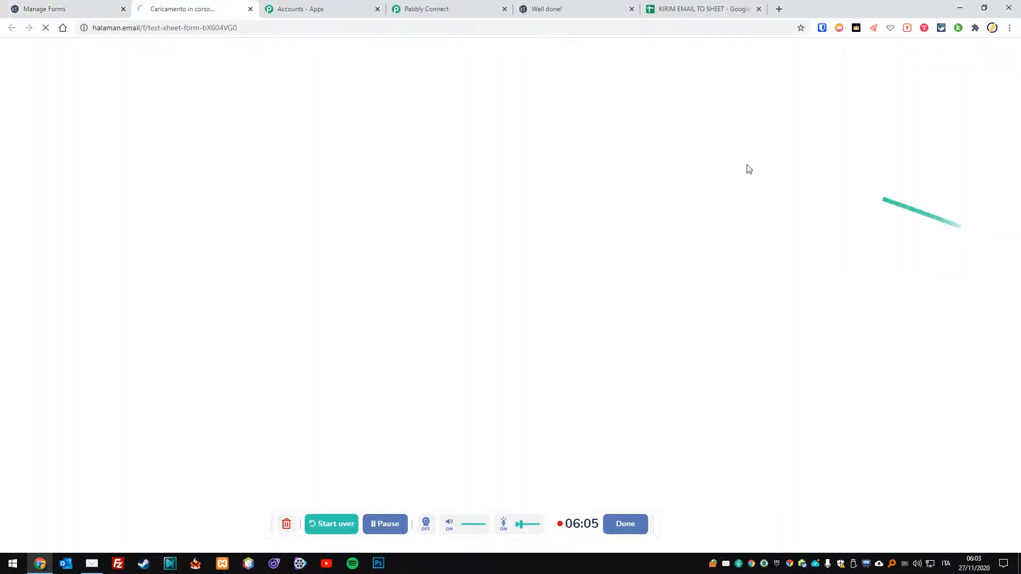
Enter a test subscriber's e-mail and first name, tick the agreement box, and submit.
left_click(757, 225)
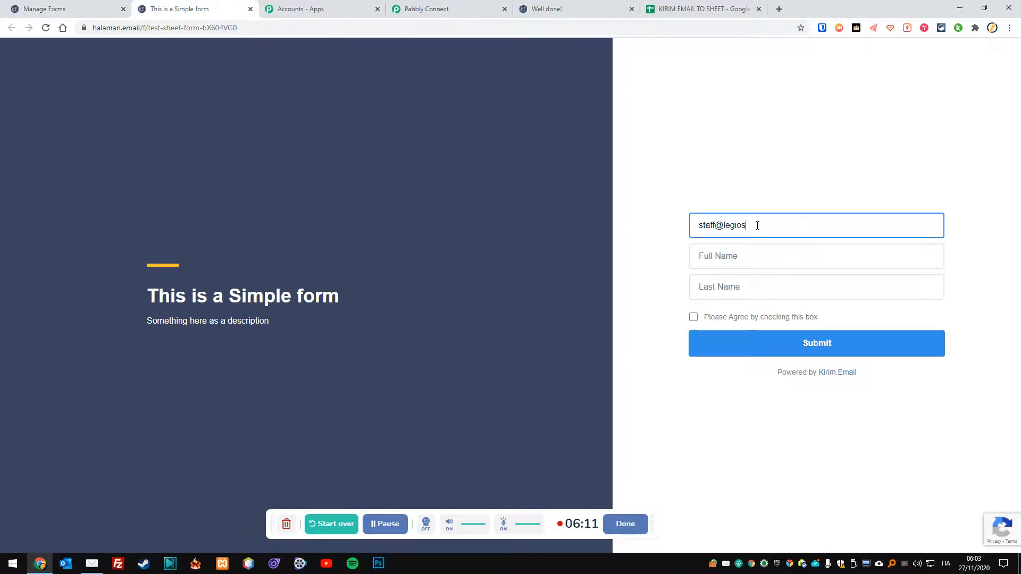
key("Tab")
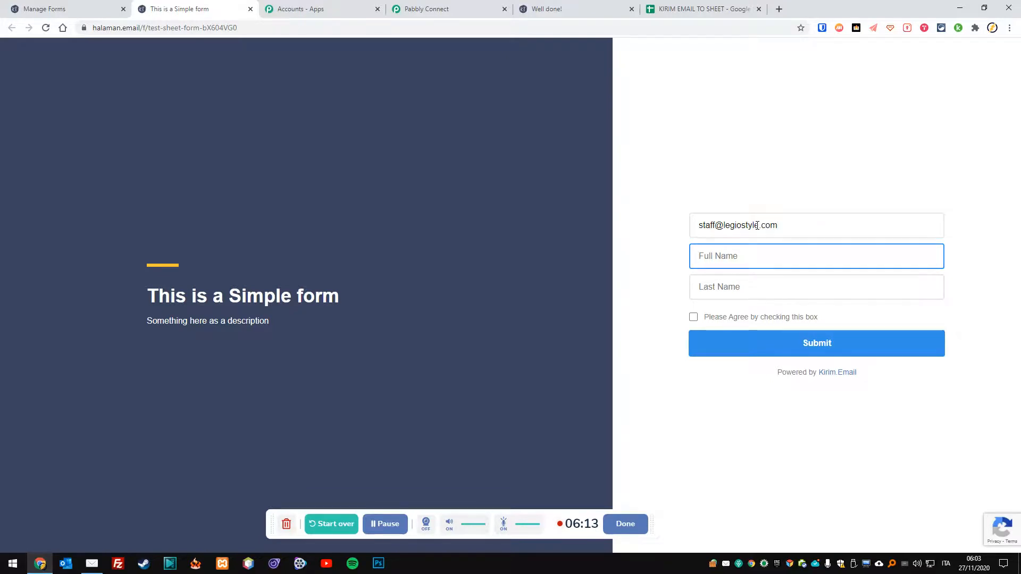
type("Mario")
key("Tab")
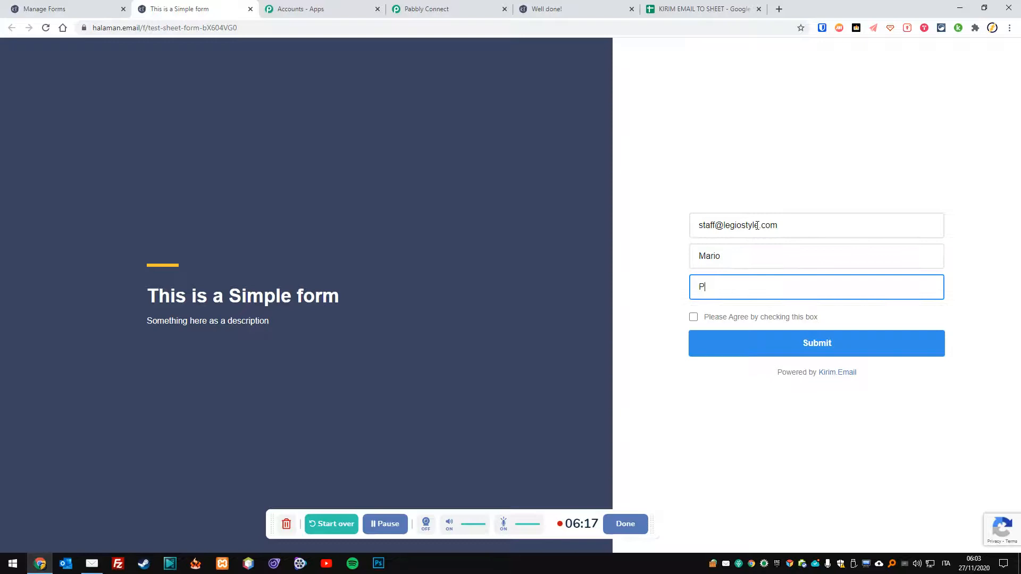
left_click(693, 318)
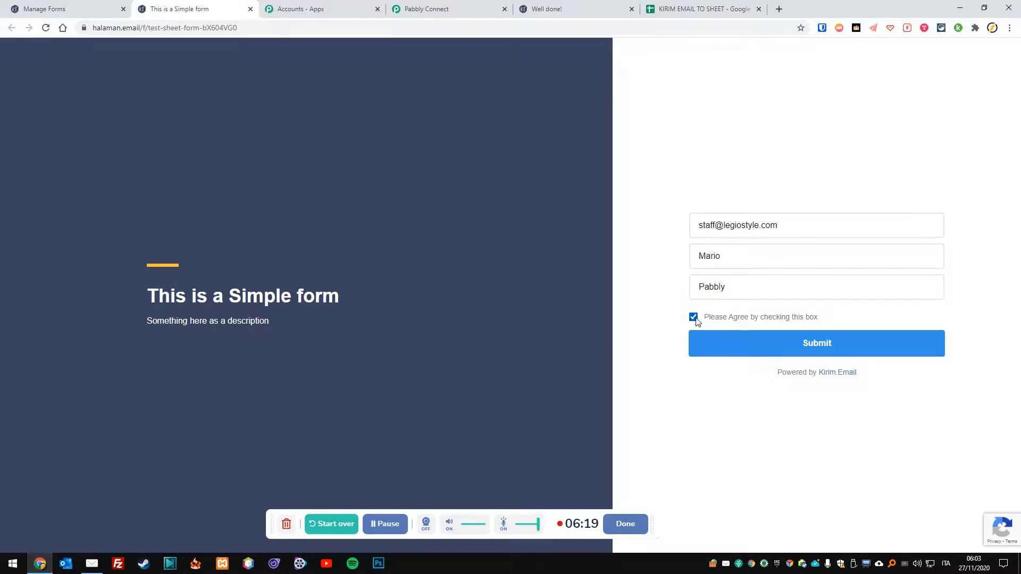
left_click(803, 345)
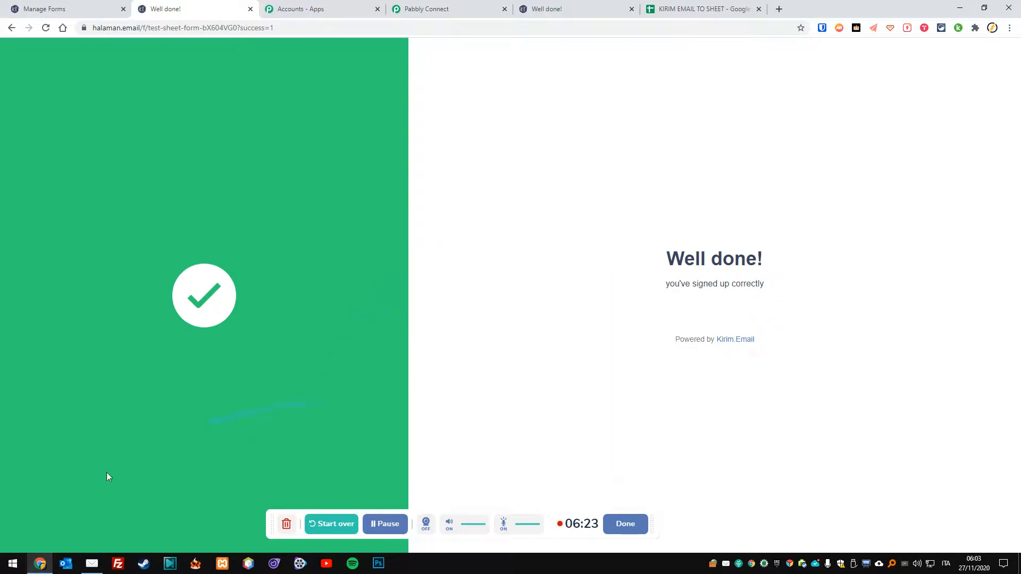
In Mailbird, open the New form Confirmation email and follow its confirmation link.
left_click(92, 564)
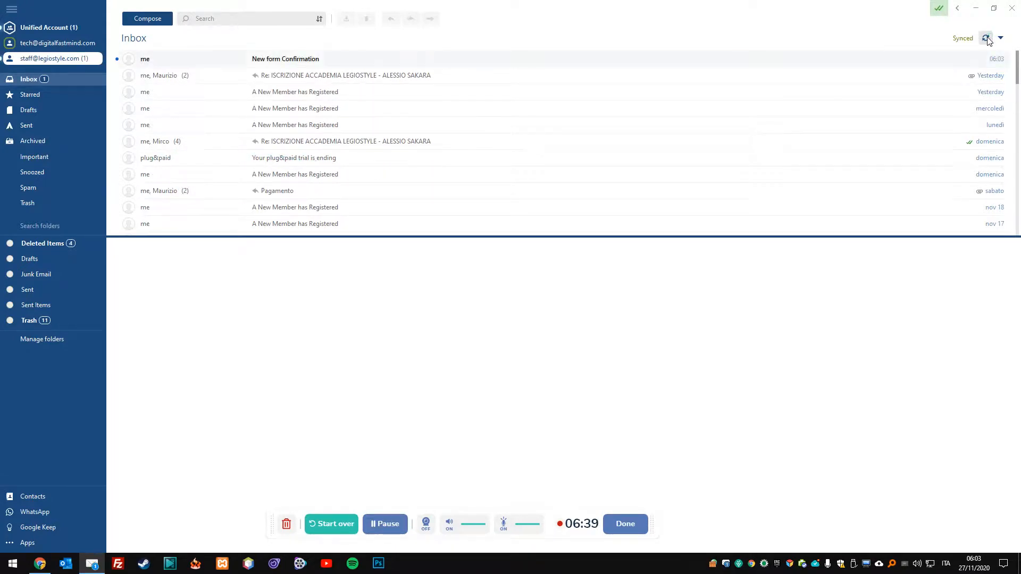
left_click(266, 63)
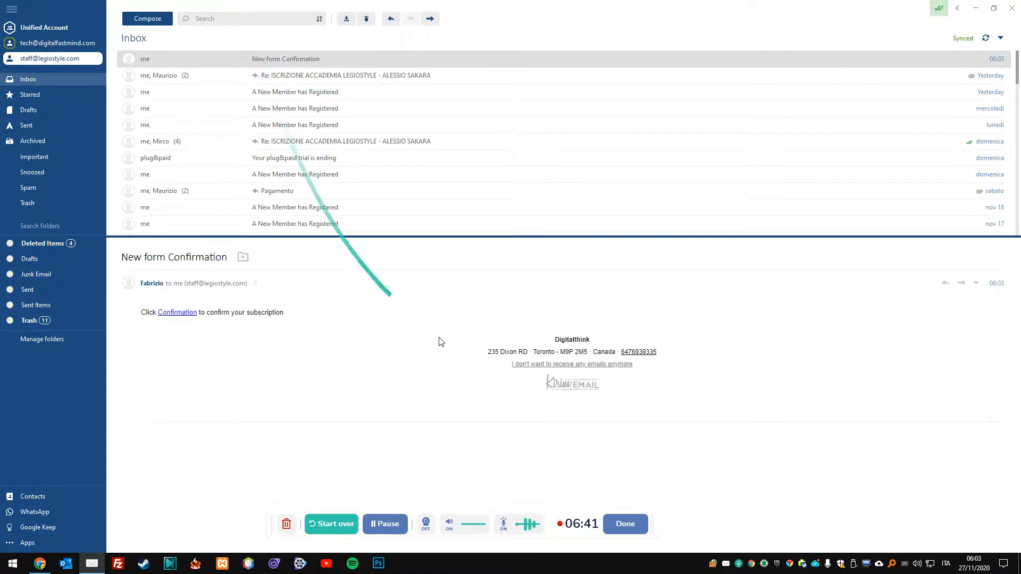
left_click(177, 312)
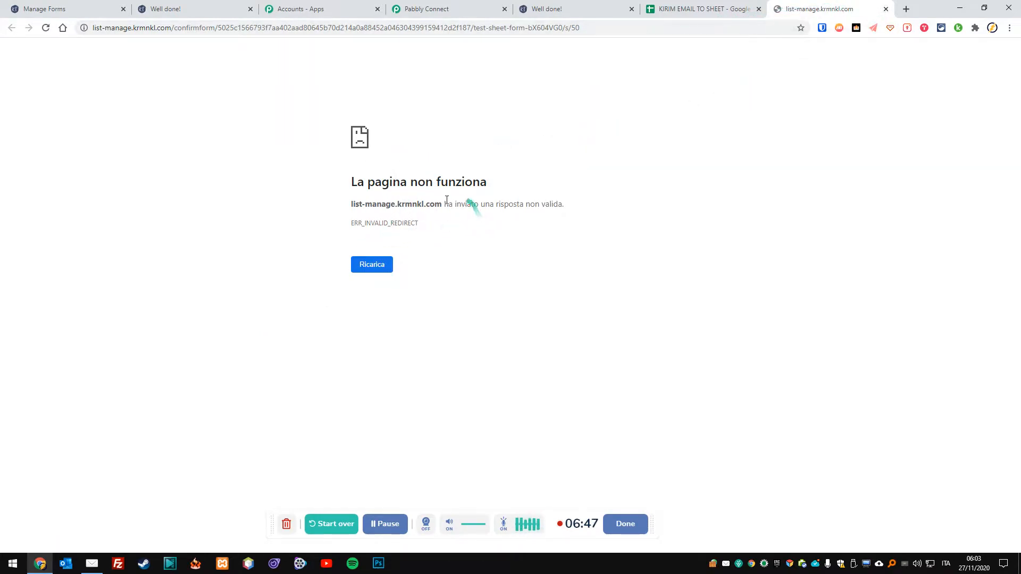
Widen columns A and B, clear the duplicate row 4, and close the extra tabs.
left_click(885, 9)
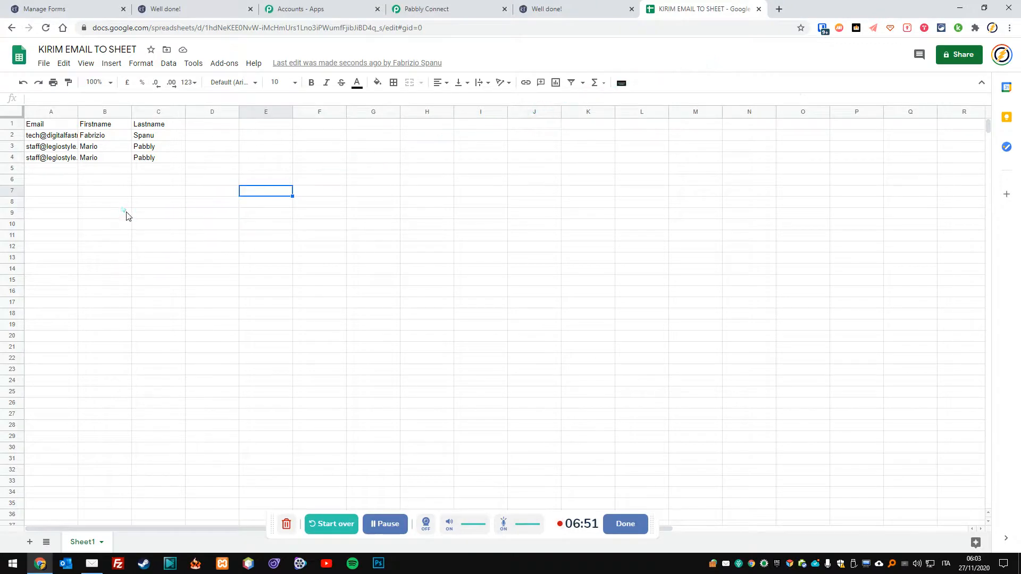
left_click(82, 161)
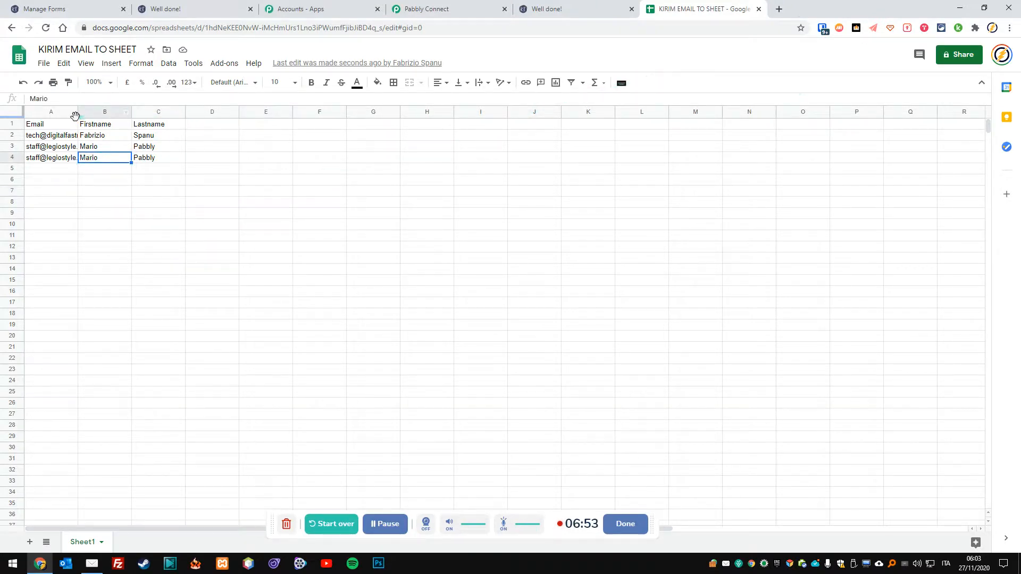
left_click_drag(77, 116, 246, 113)
left_click(15, 156)
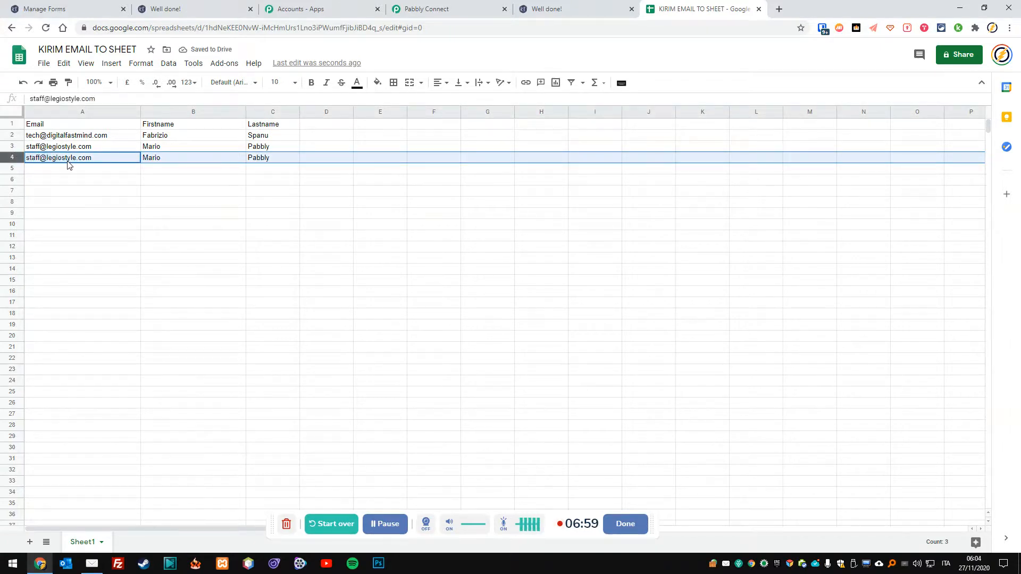
key("Delete")
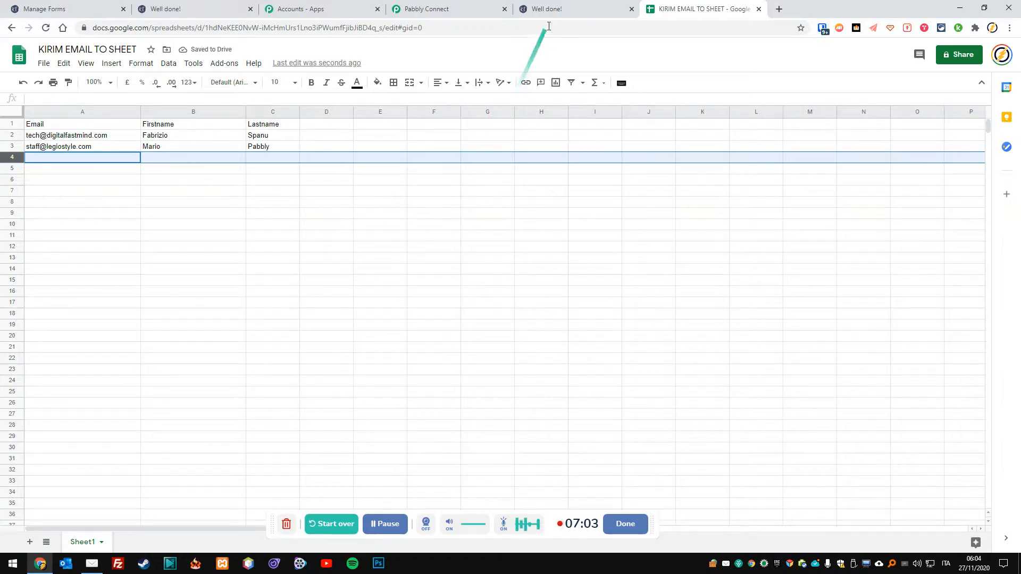
left_click(631, 9)
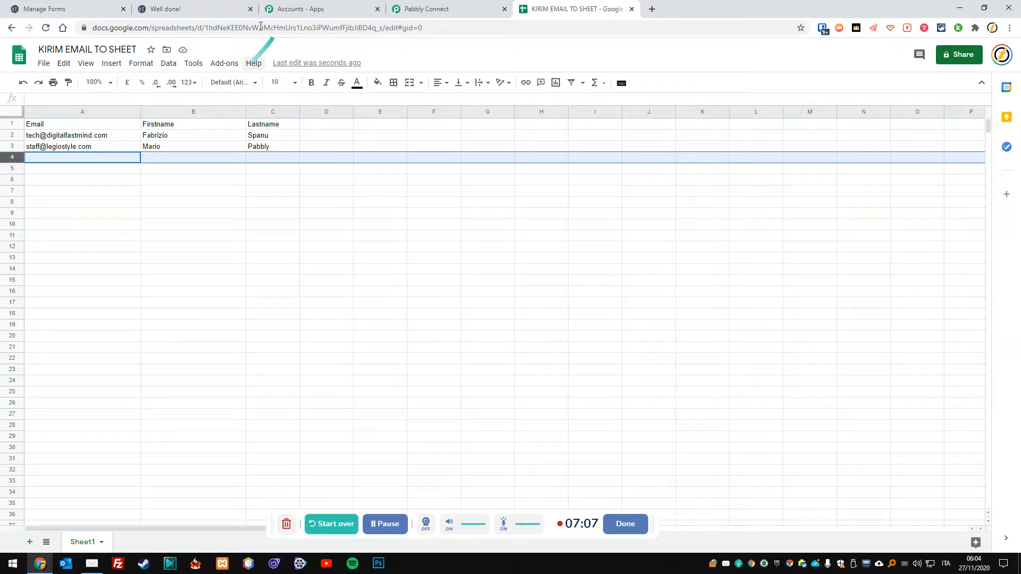
Return to the Pabbly Connect workflow and scroll from the Kirim.Email trigger to the Add New Row action.
left_click(193, 9)
left_click(296, 9)
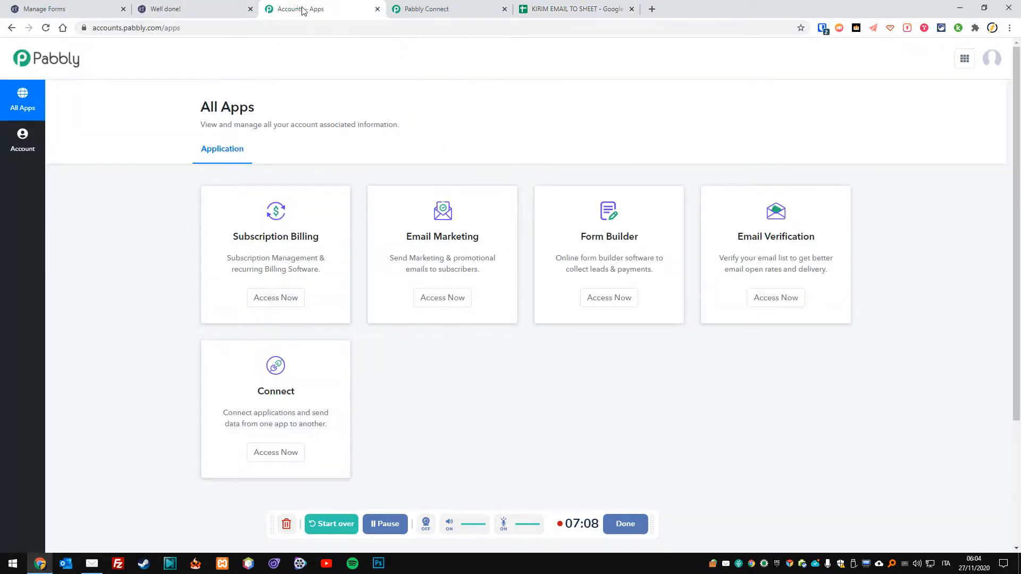
left_click(433, 7)
scroll(565, 228, "up", 4)
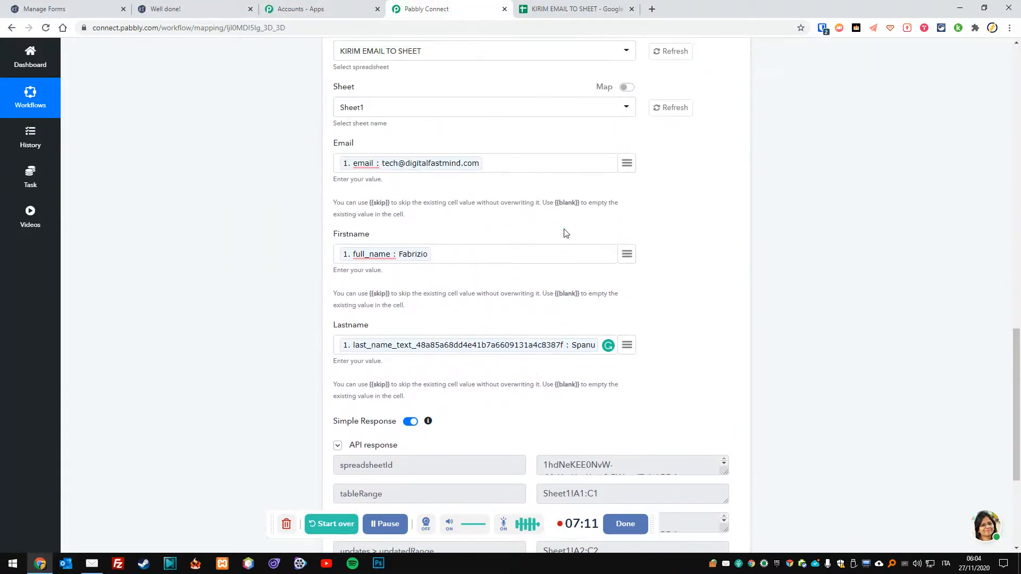
scroll(565, 232, "up", 15)
scroll(563, 228, "up", 2)
scroll(561, 230, "down", 12)
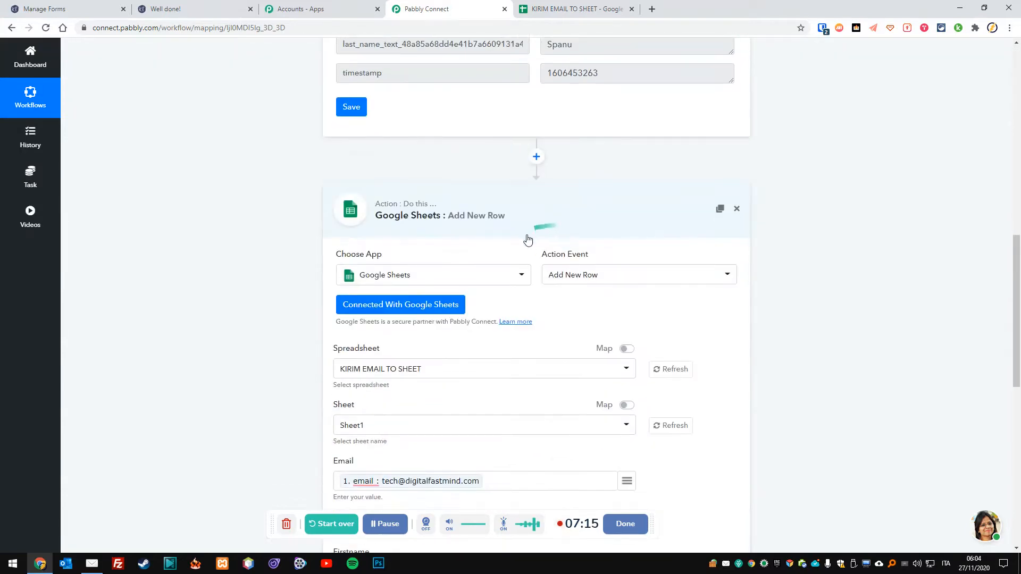
scroll(528, 240, "up", 10)
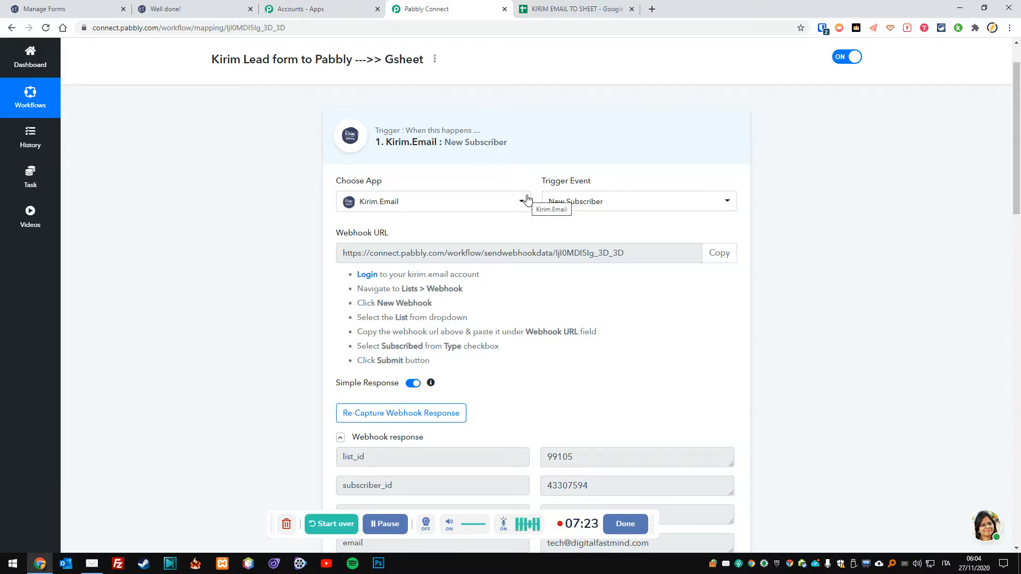
scroll(514, 221, "down", 11)
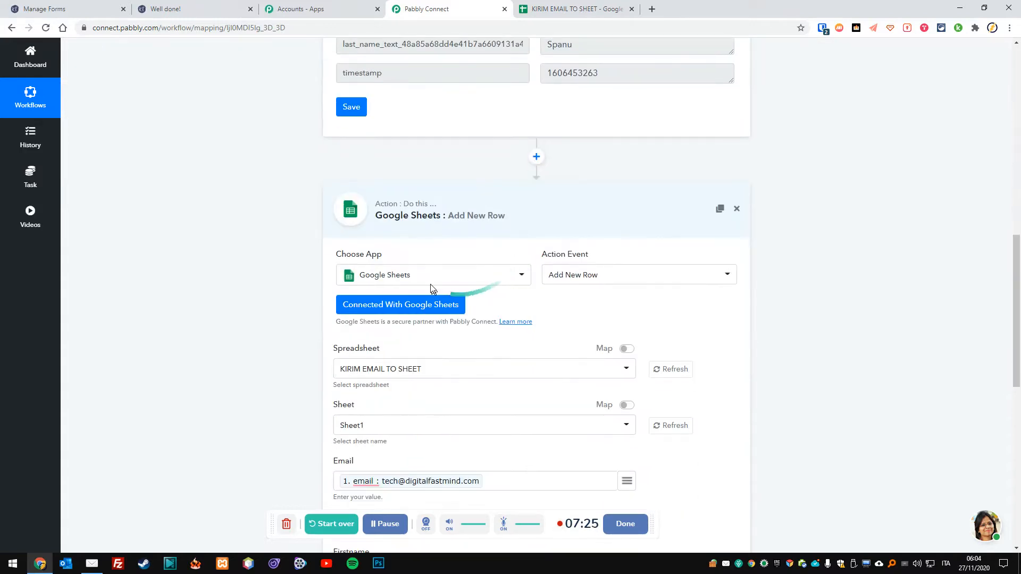